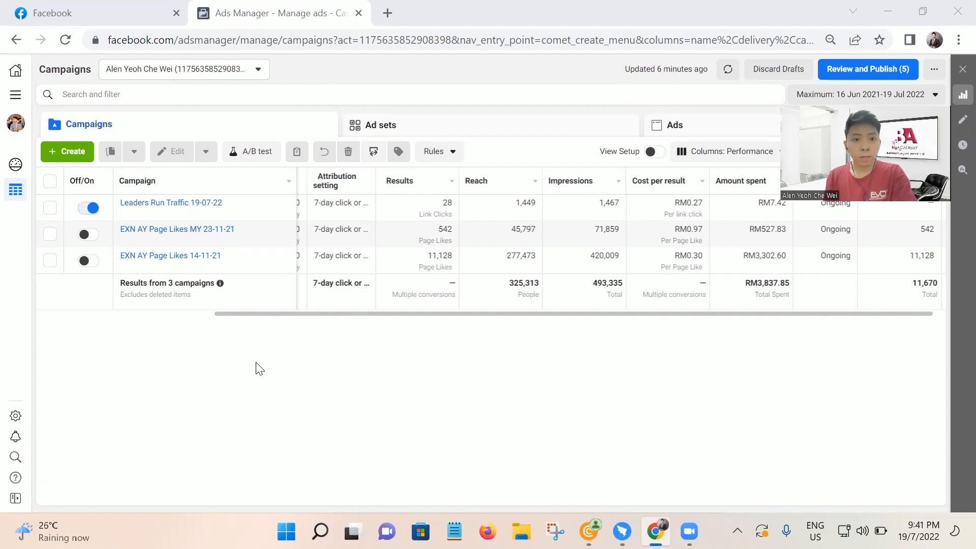
Start a new auction campaign with Engagement as the campaign objective
left_click(64, 161)
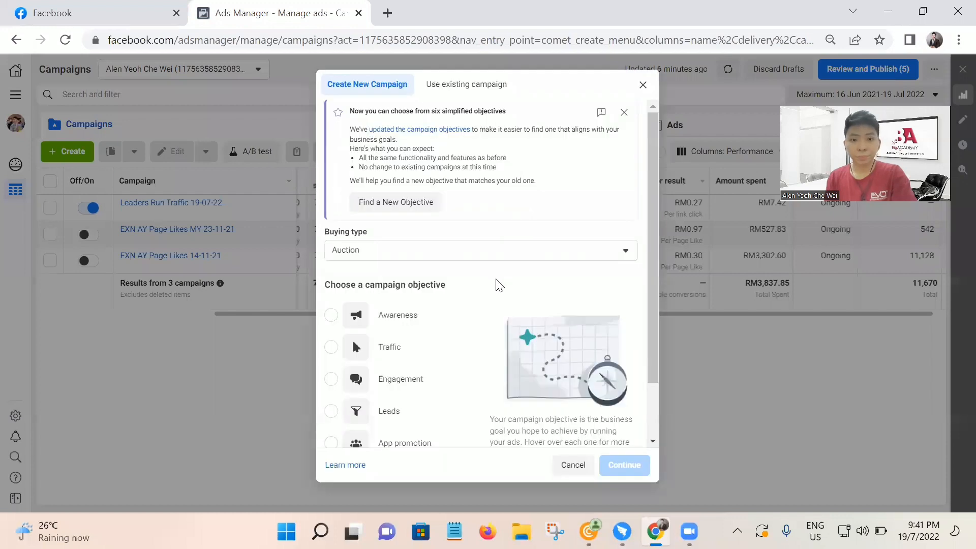
scroll(497, 283, "down", 1)
scroll(451, 244, "up", 1)
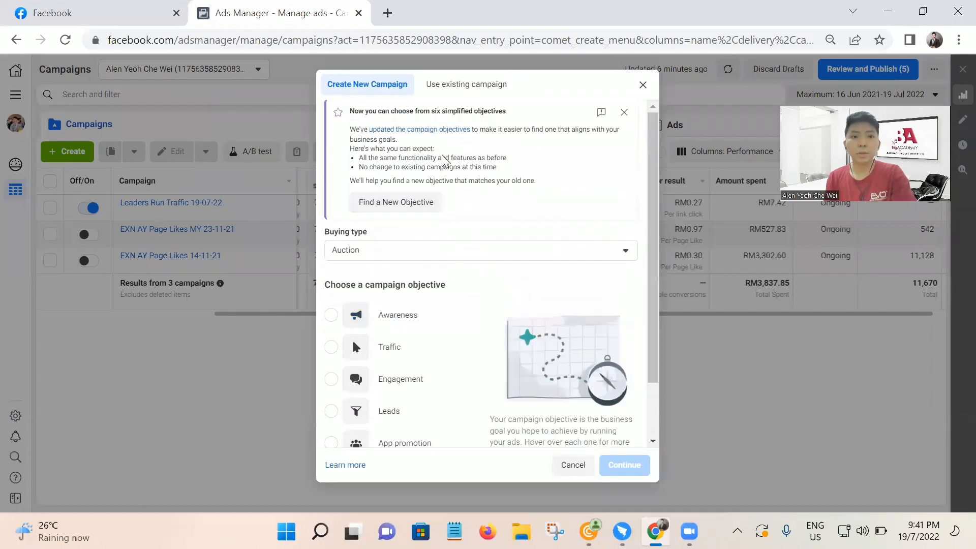
scroll(426, 325, "down", 1)
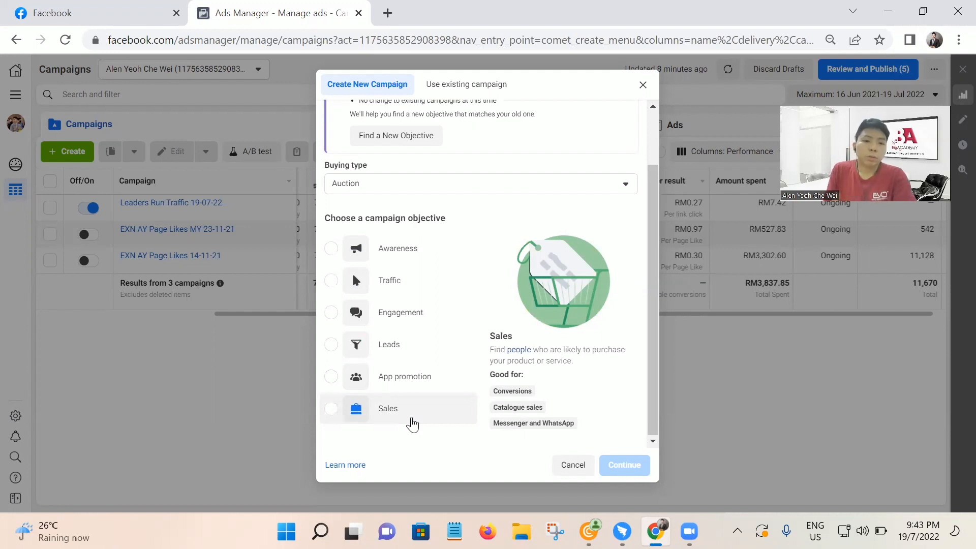
left_click(412, 322)
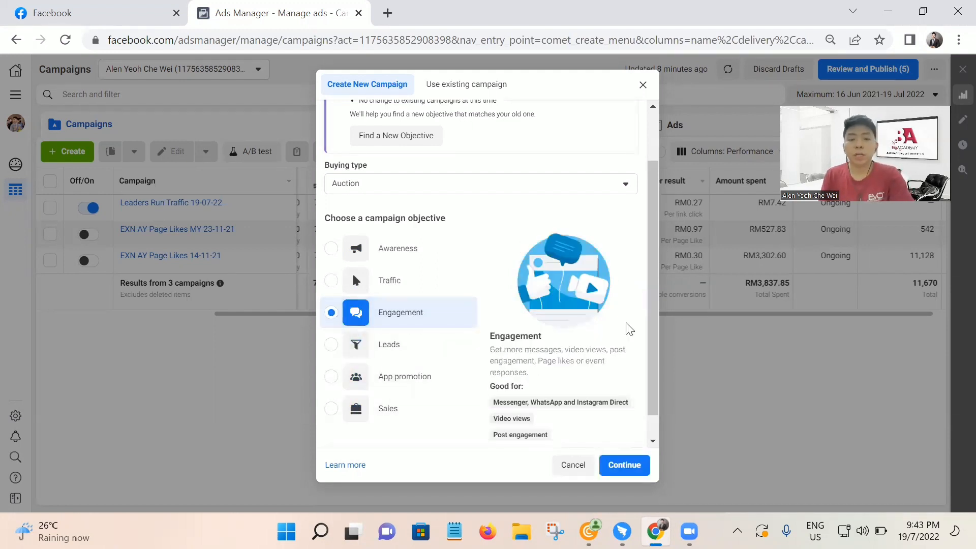
Name the new campaign "Leaders Run Engagement 19-07-22" in the optional naming section
scroll(615, 409, "down", 1)
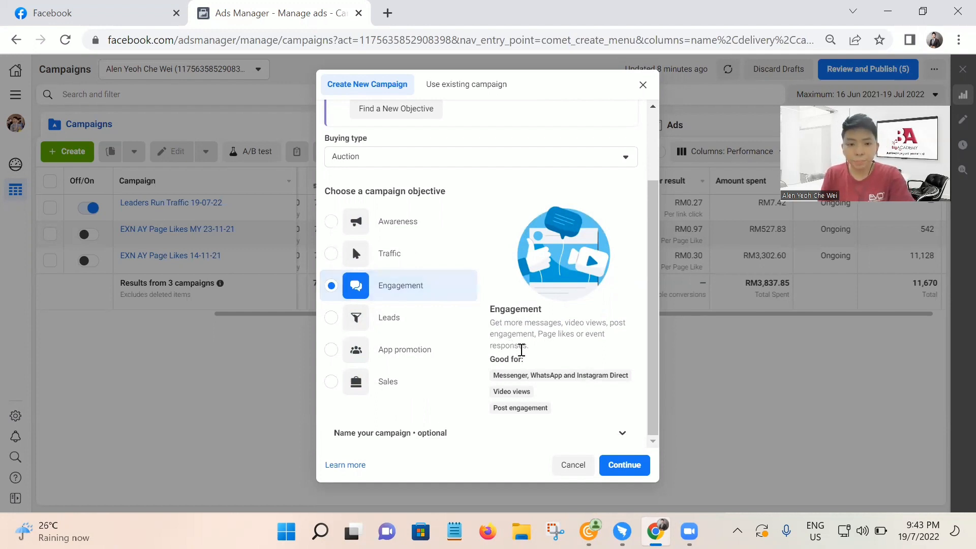
left_click(466, 431)
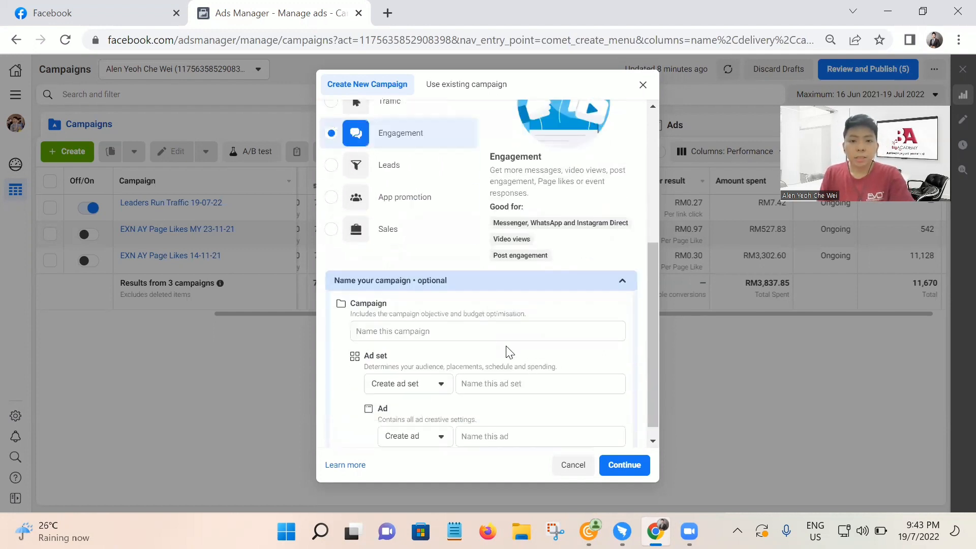
left_click(502, 331)
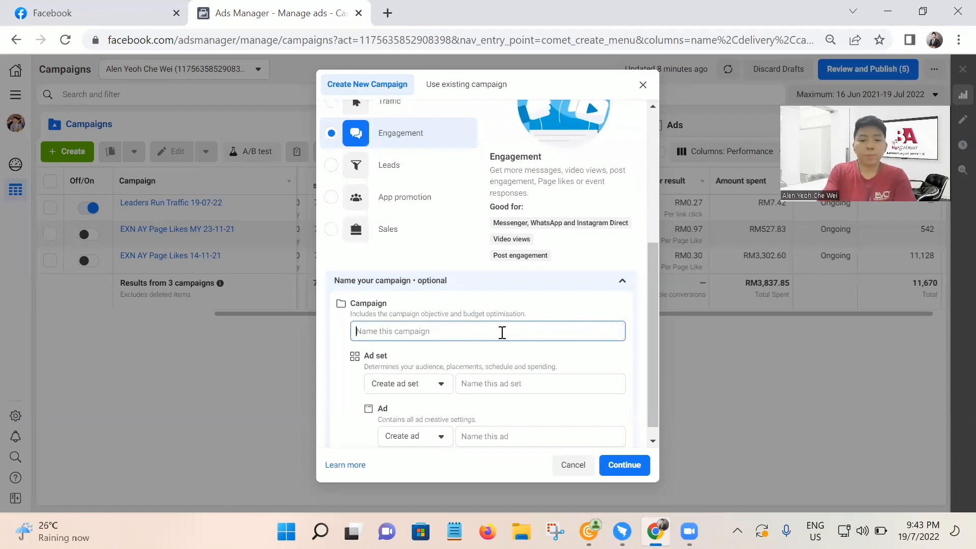
type("Leader")
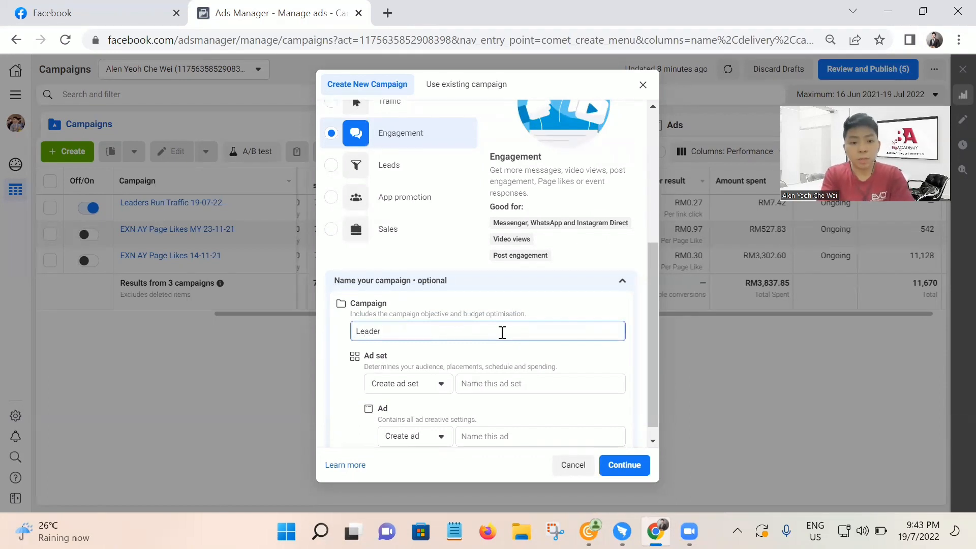
type("srun")
key("BackSpace")
key("BackSpace")
key("BackSpace")
type("Run")
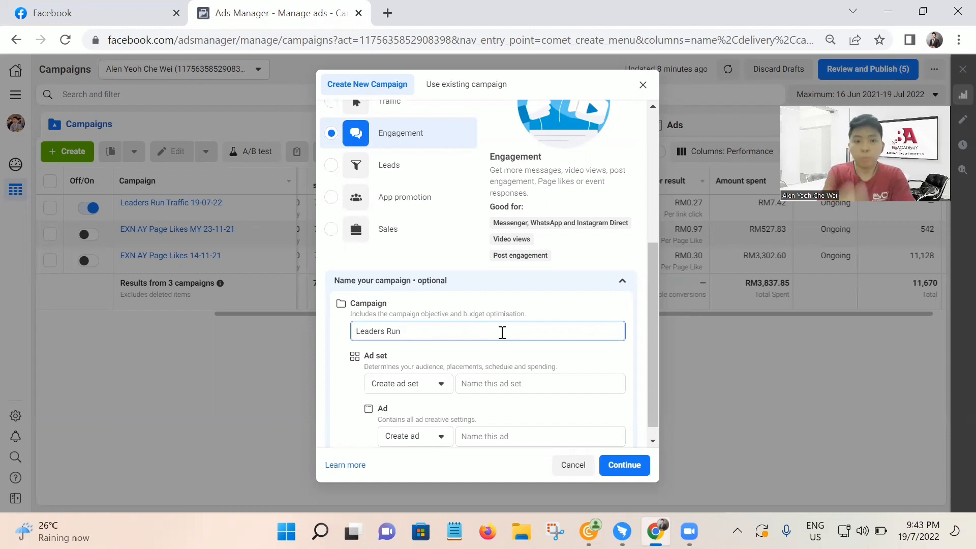
type(" Engagement")
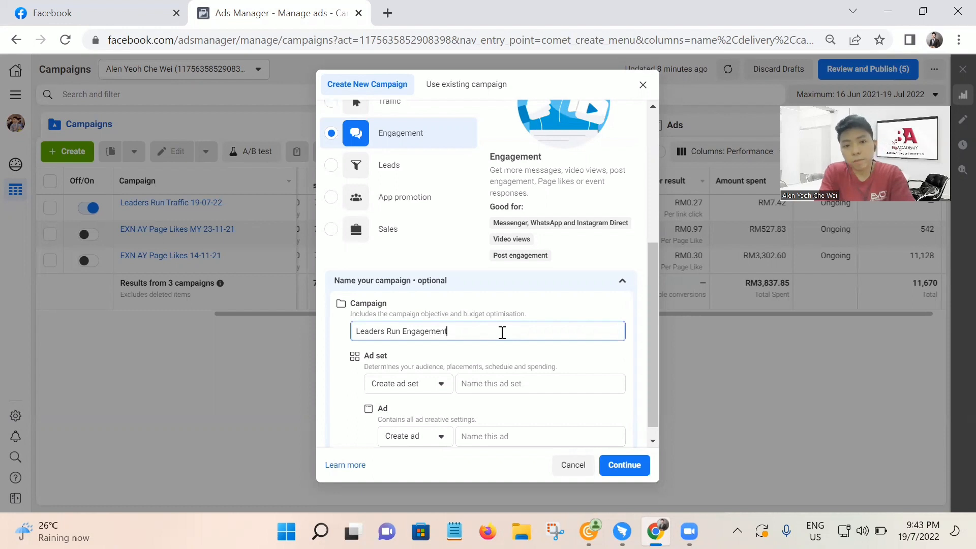
type(" 19-07")
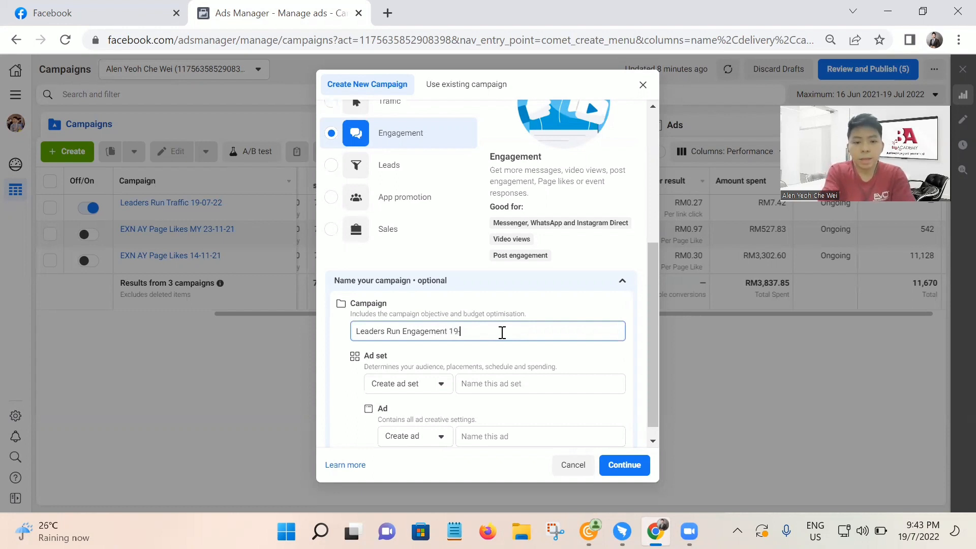
type("-22")
Copy the campaign name into the ad set and ad names and continue to the campaign settings
key("ctrl+a")
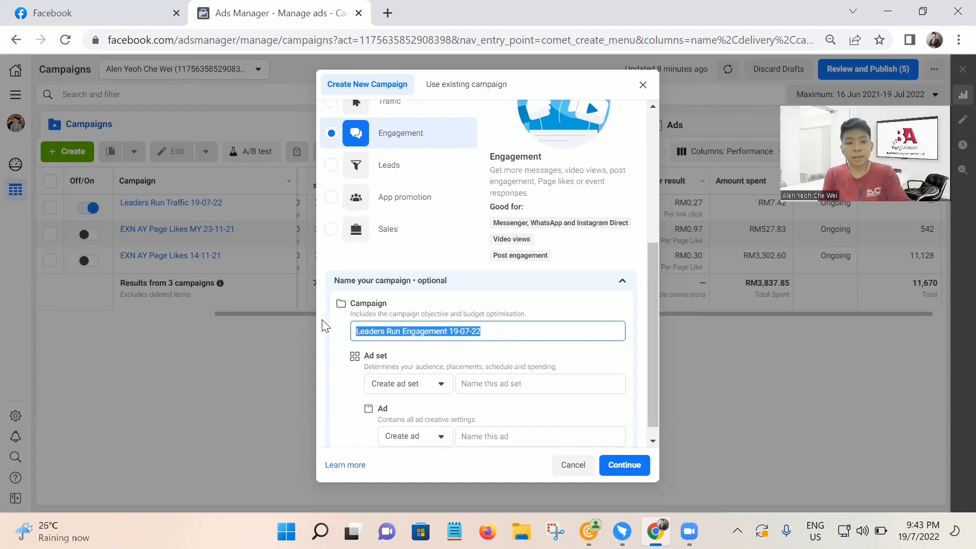
key("ctrl+c")
left_click(497, 383)
key("ctrl+v")
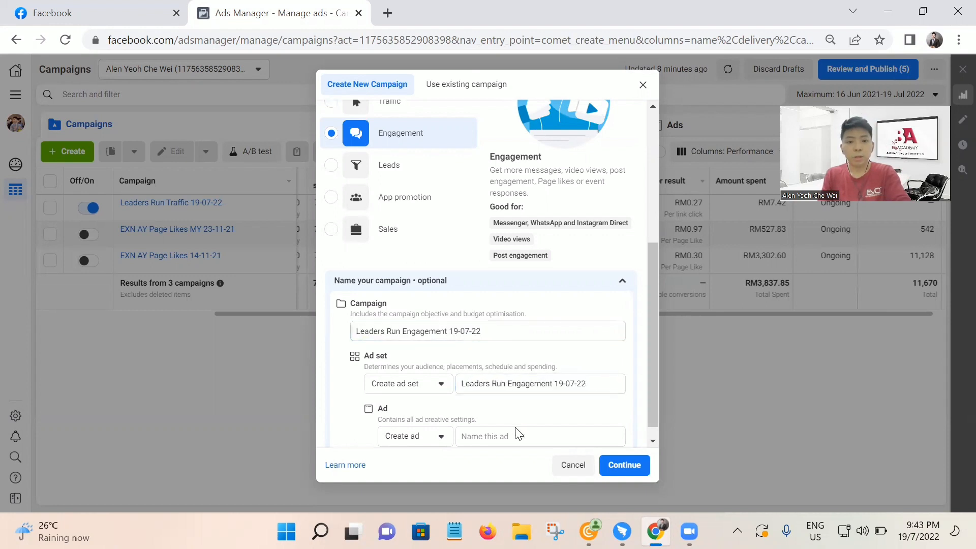
left_click(519, 435)
key("ctrl+v")
scroll(488, 330, "down", 1)
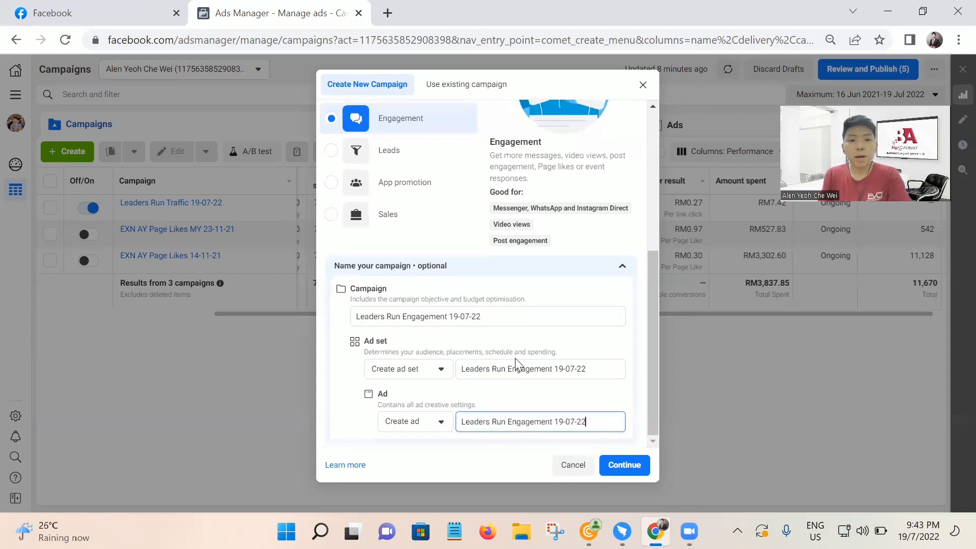
left_click(624, 465)
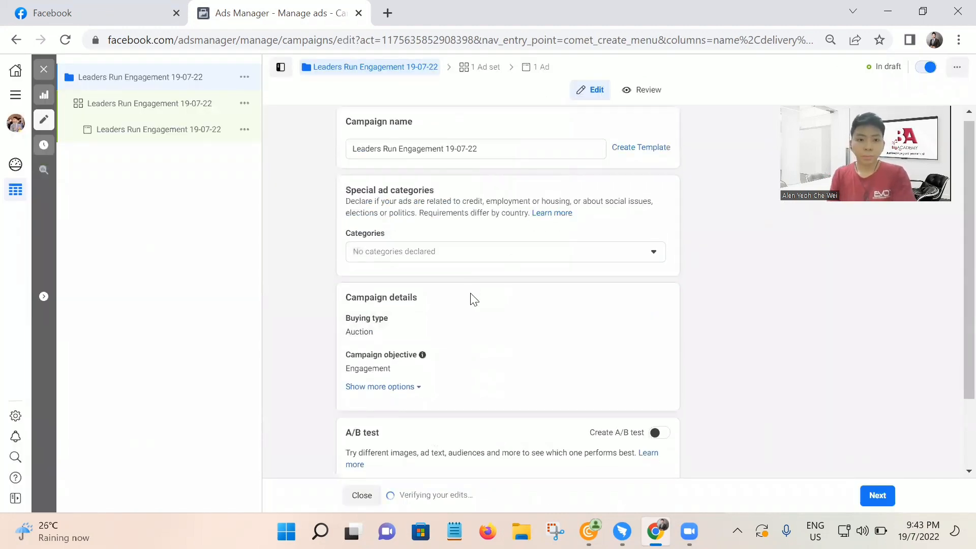
Review the campaign-level settings down to the Advantage campaign budget and proceed to the ad set
scroll(470, 300, "down", 2)
scroll(470, 300, "up", 2)
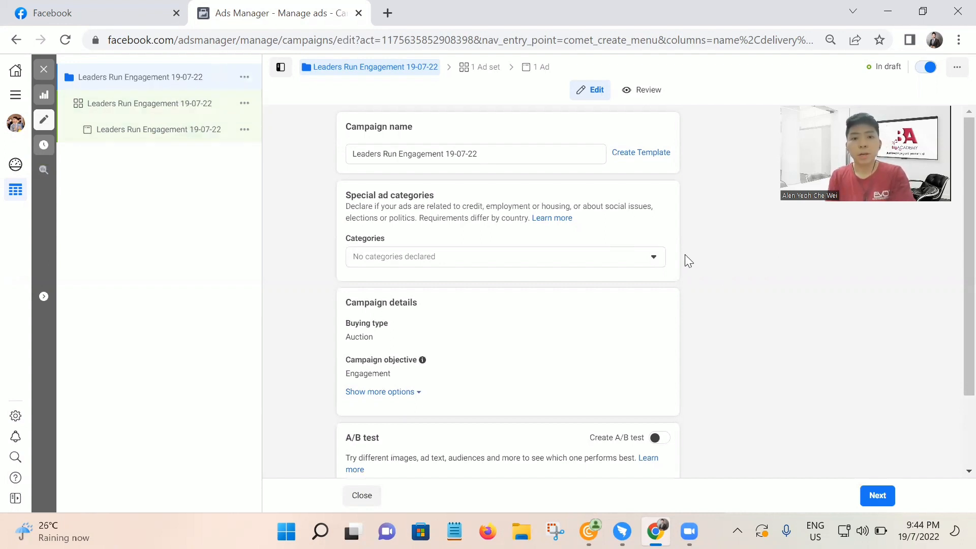
scroll(685, 253, "down", 2)
scroll(692, 255, "up", 2)
scroll(693, 256, "down", 2)
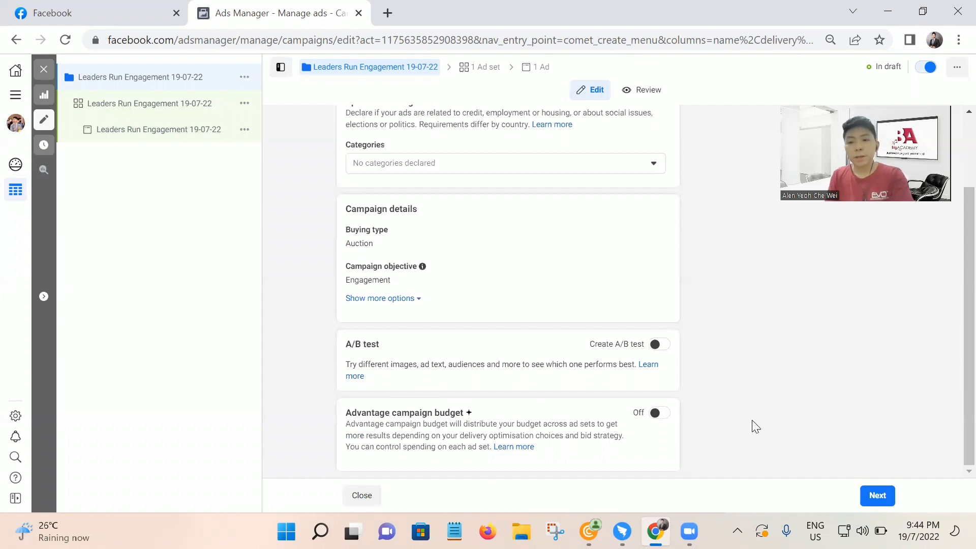
left_click(889, 501)
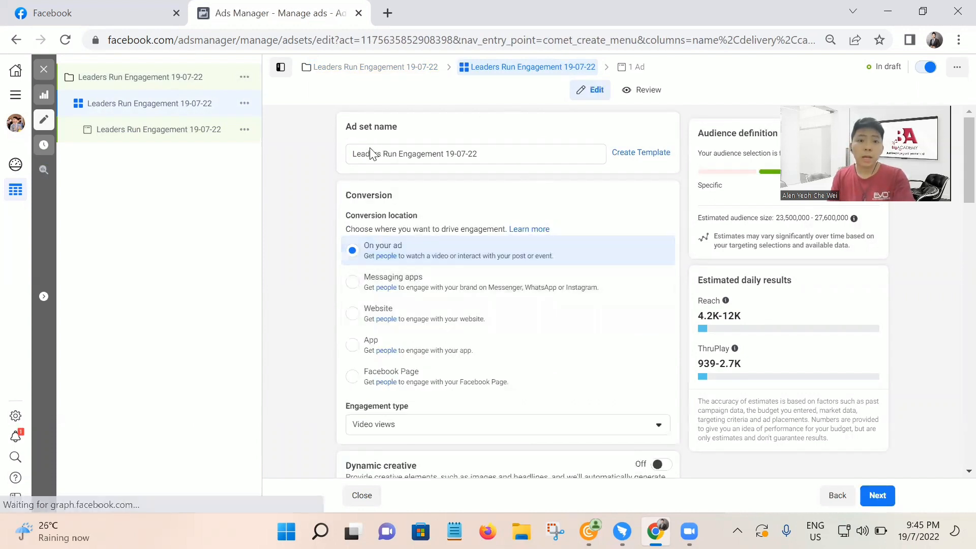
Set the ad set's engagement type to Post engagement, with On your ad as the conversion location
scroll(514, 318, "down", 2)
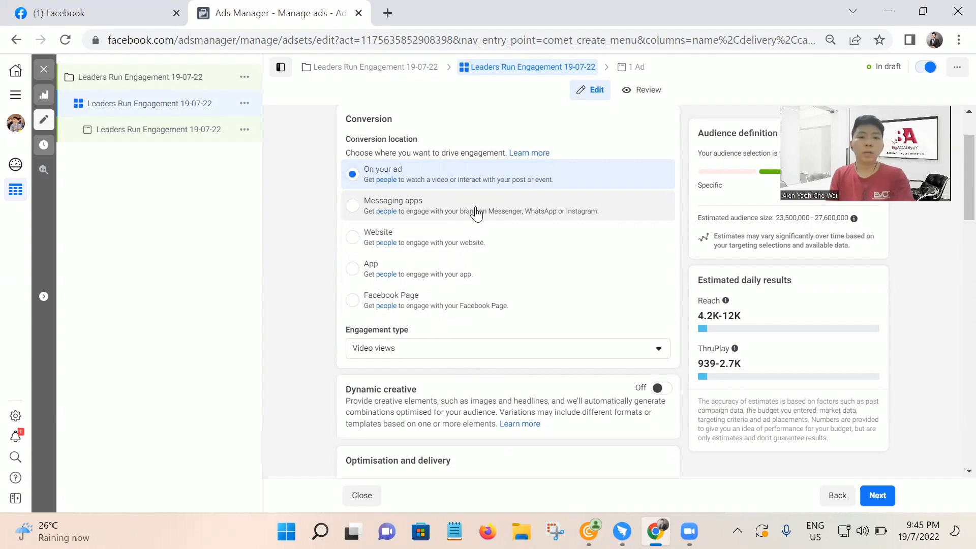
scroll(432, 223, "up", 1)
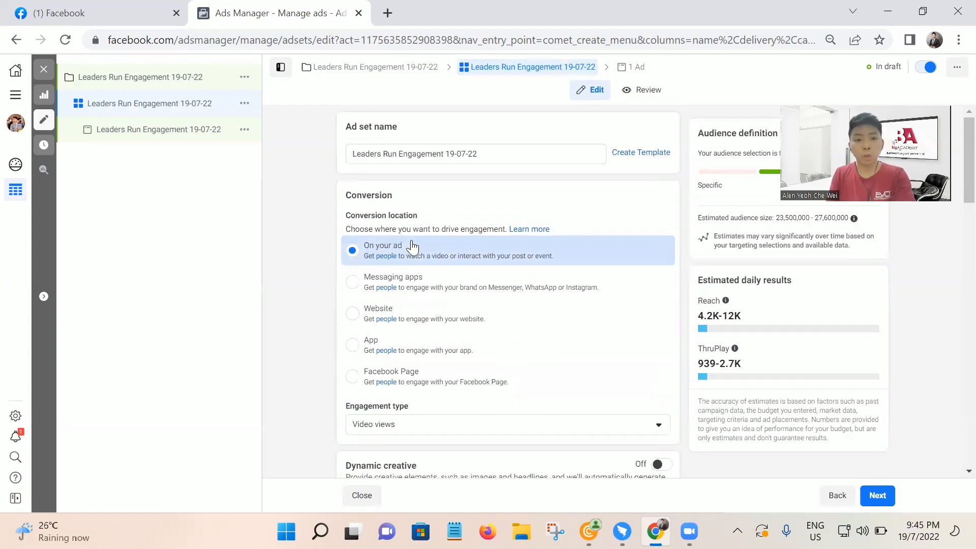
scroll(562, 287, "down", 3)
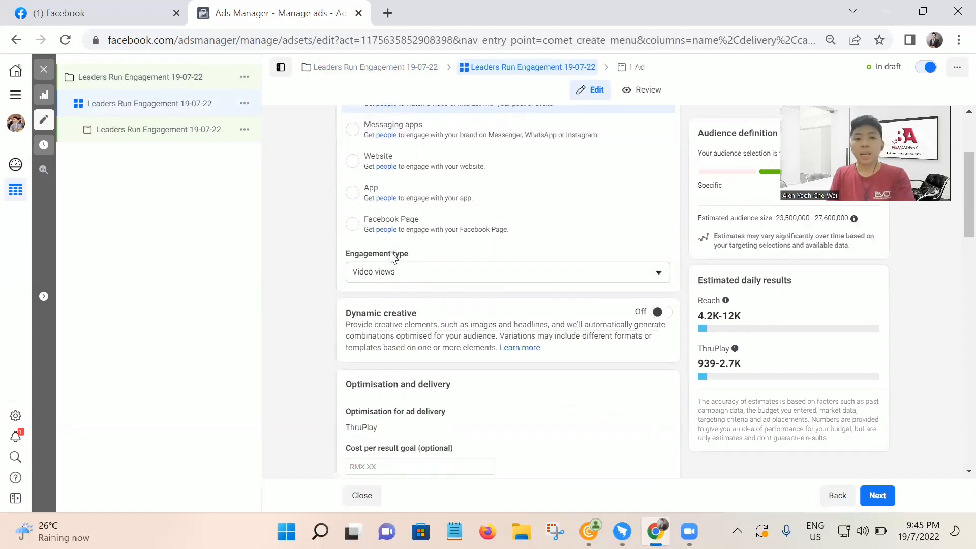
left_click(398, 277)
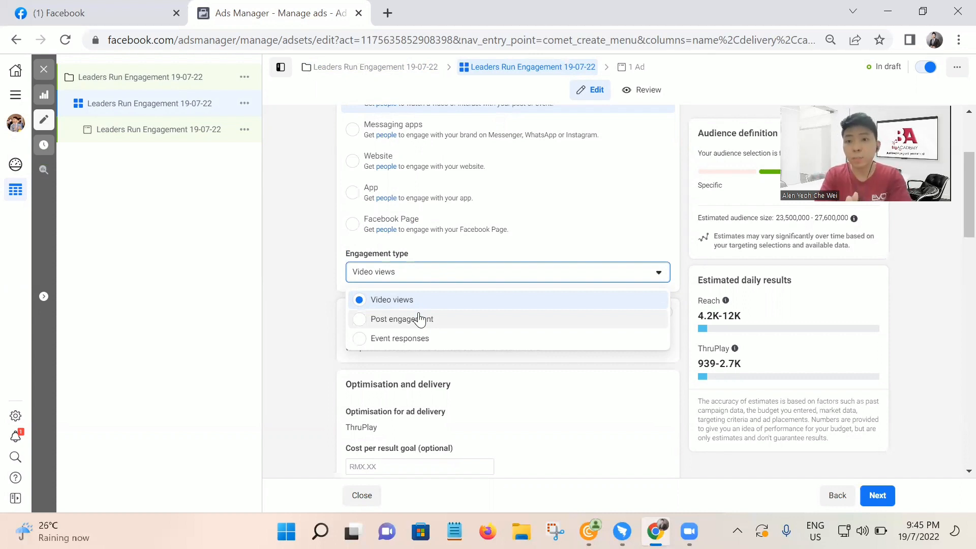
left_click(432, 319)
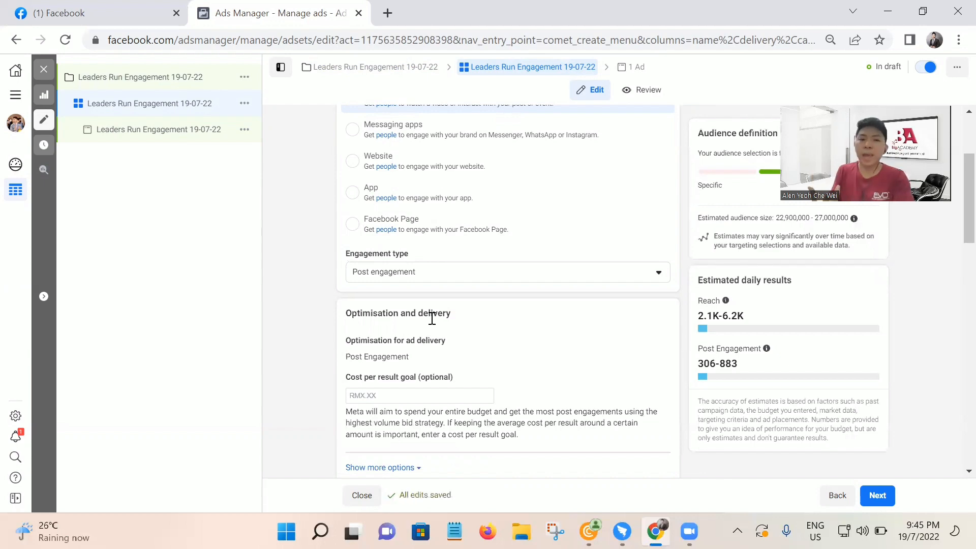
Examine the optimisation and delivery settings and the budget types available for the ad set
scroll(466, 310, "down", 4)
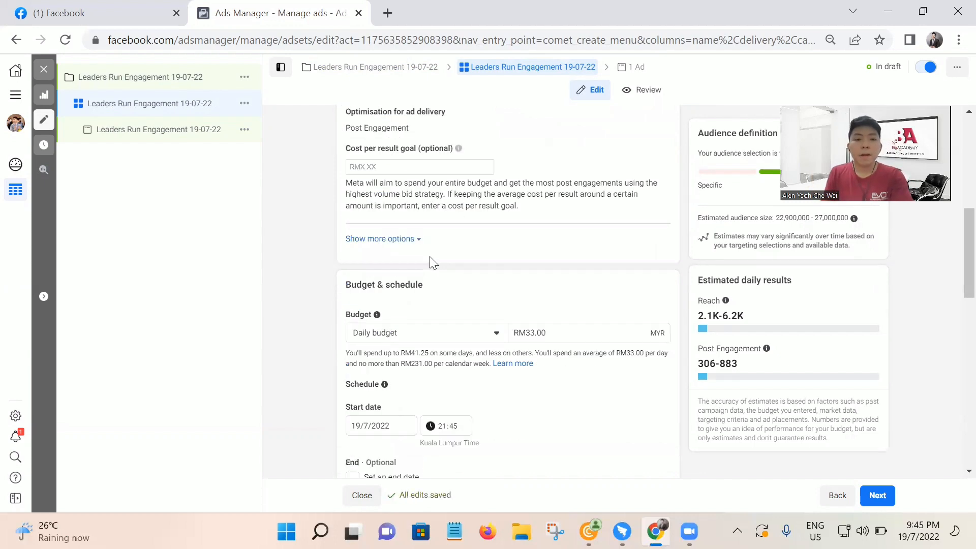
scroll(431, 262, "up", 1)
scroll(432, 254, "up", 1)
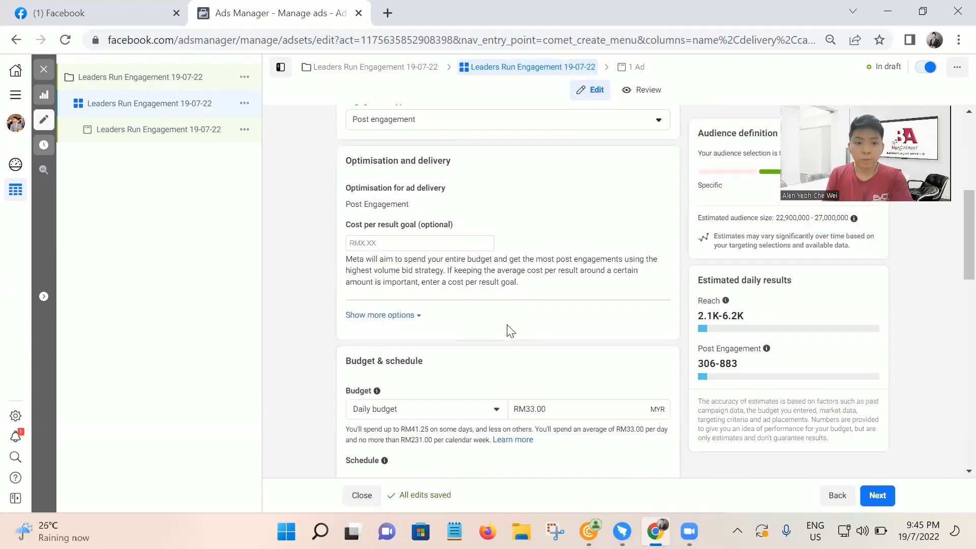
scroll(510, 335, "down", 1)
scroll(539, 330, "down", 1)
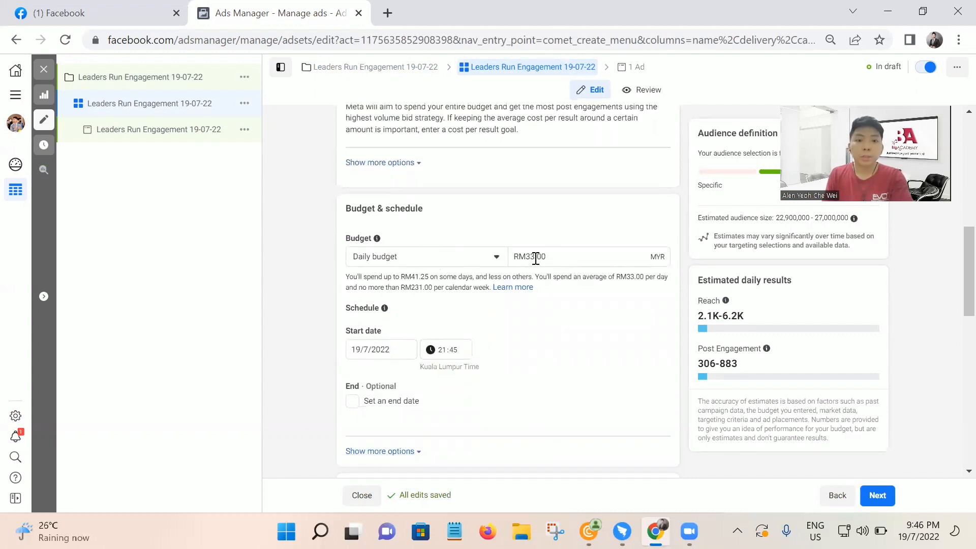
left_click_drag(530, 256, 528, 256)
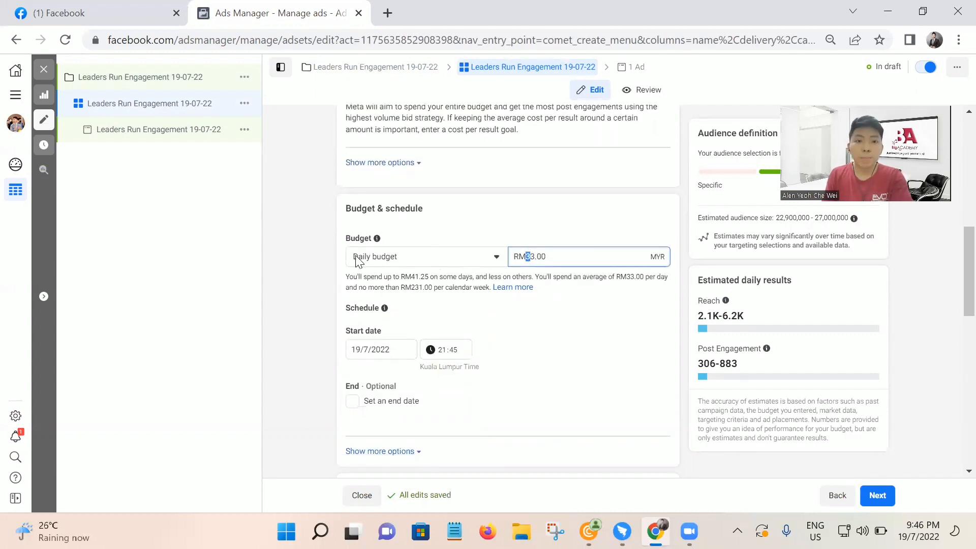
left_click(385, 259)
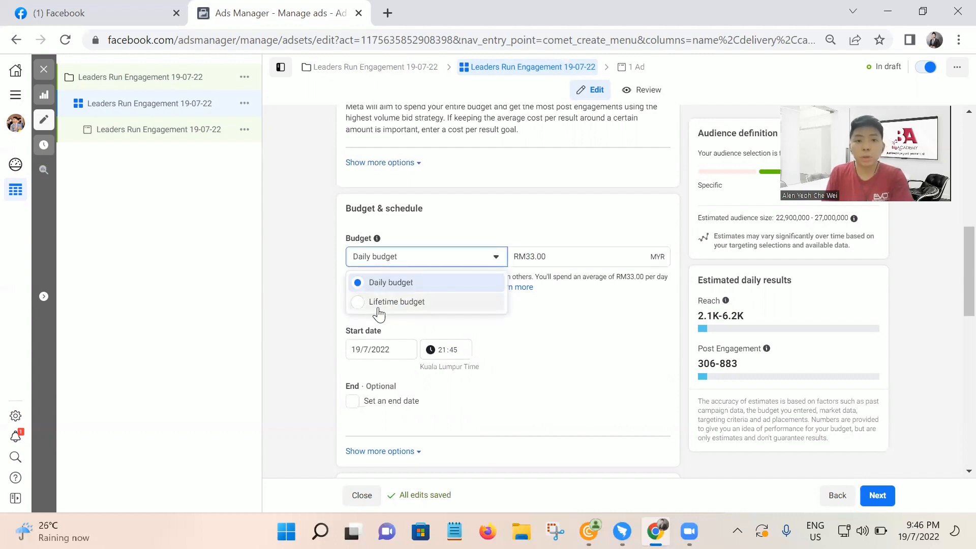
left_click(295, 304)
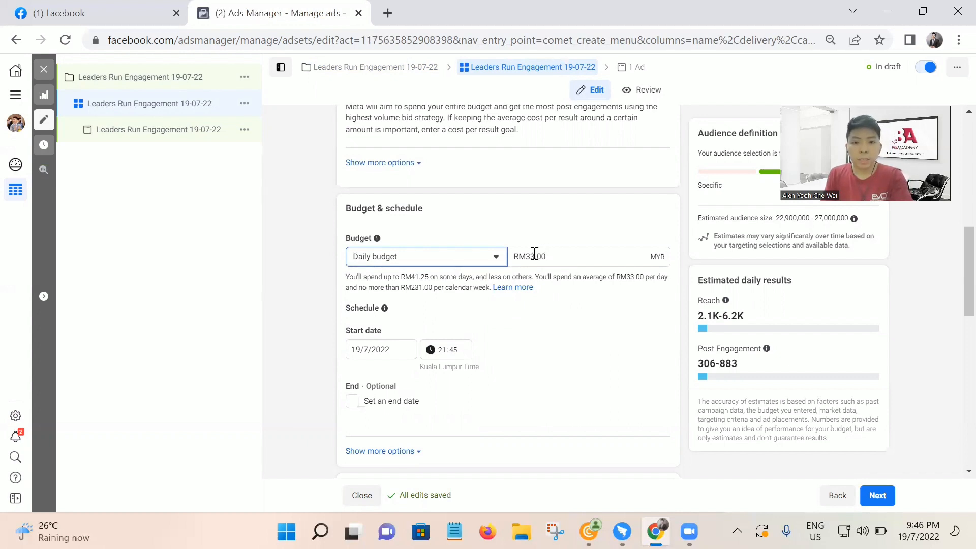
Set the ad set's daily budget to RM20.00
left_click_drag(535, 256, 525, 256)
type("10")
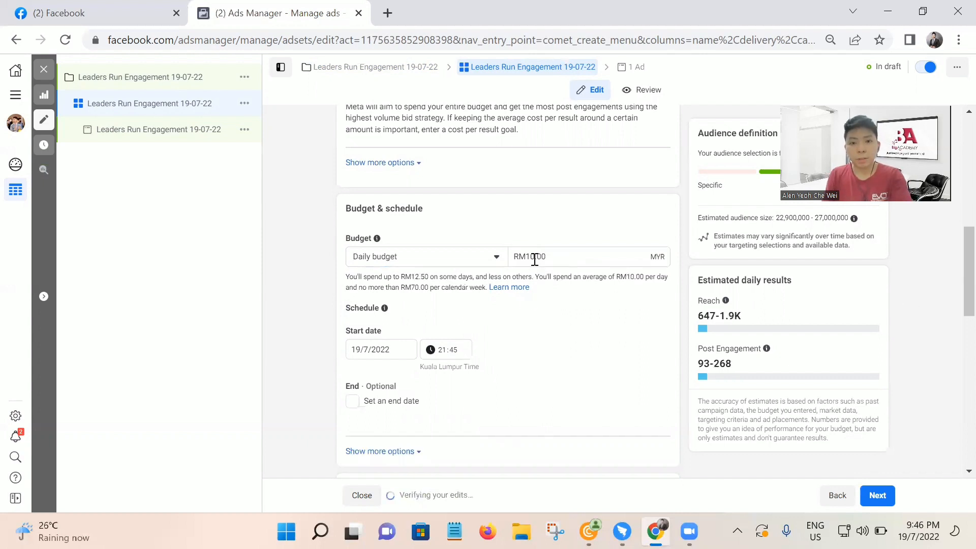
left_click_drag(535, 257, 528, 255)
type("2")
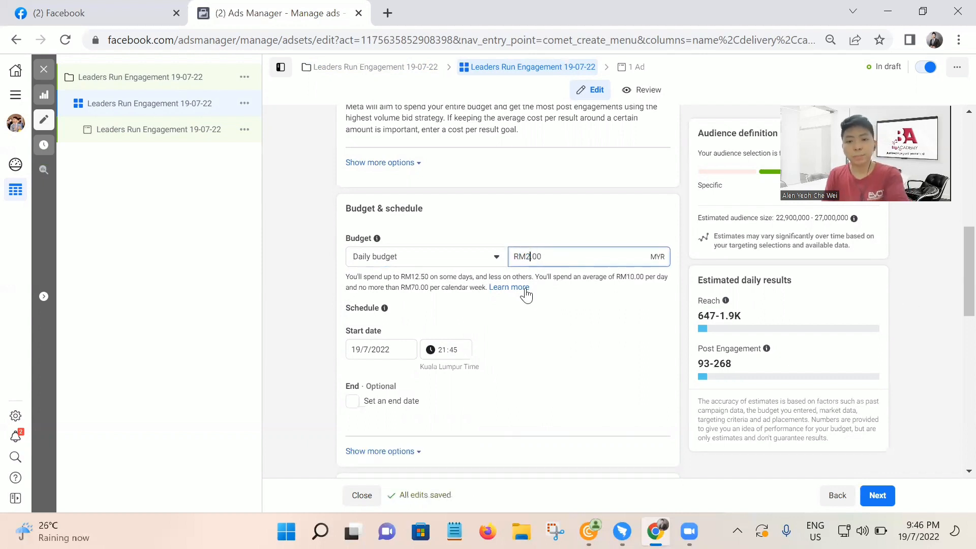
left_click(314, 305)
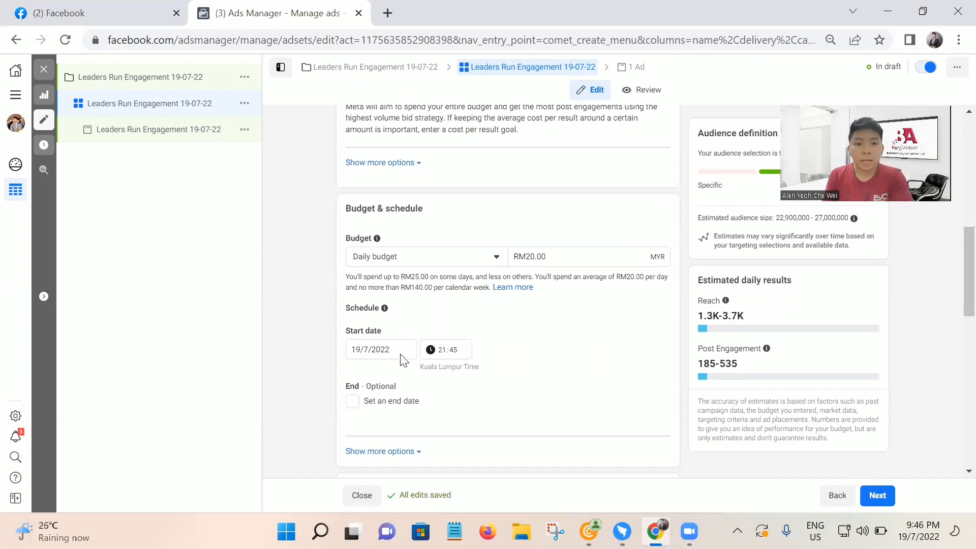
Set the ad set's start time on 19/7/2022 to 22:45
left_click(441, 350)
key("Up")
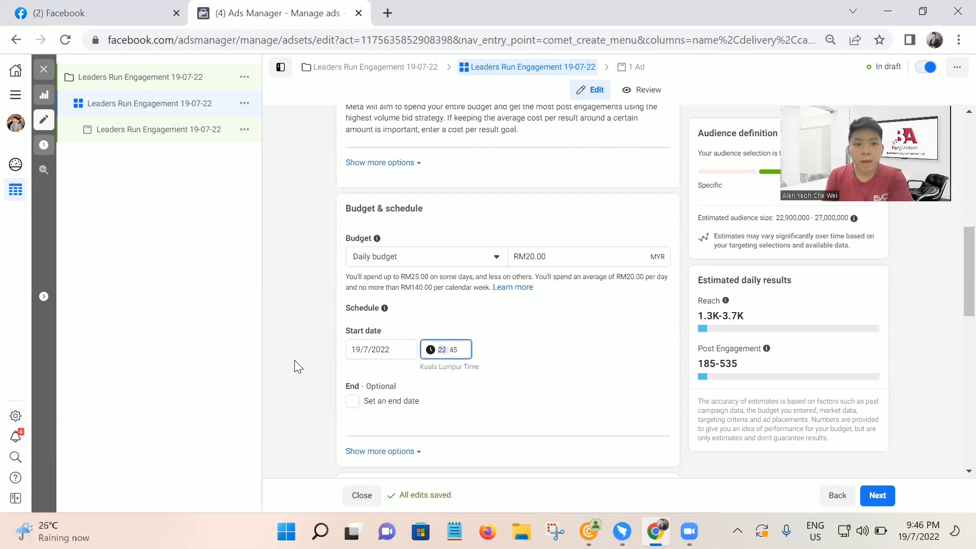
left_click(297, 366)
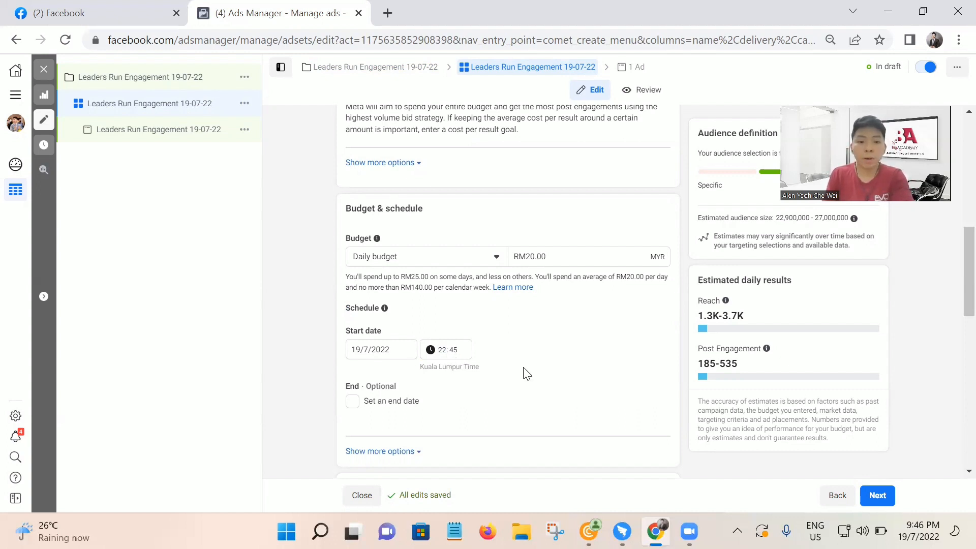
Apply the saved audience Leaders Run Traffic_19-07-22 to the ad set and duplicate it as an editable new audience
scroll(566, 360, "down", 3)
scroll(566, 360, "down", 5)
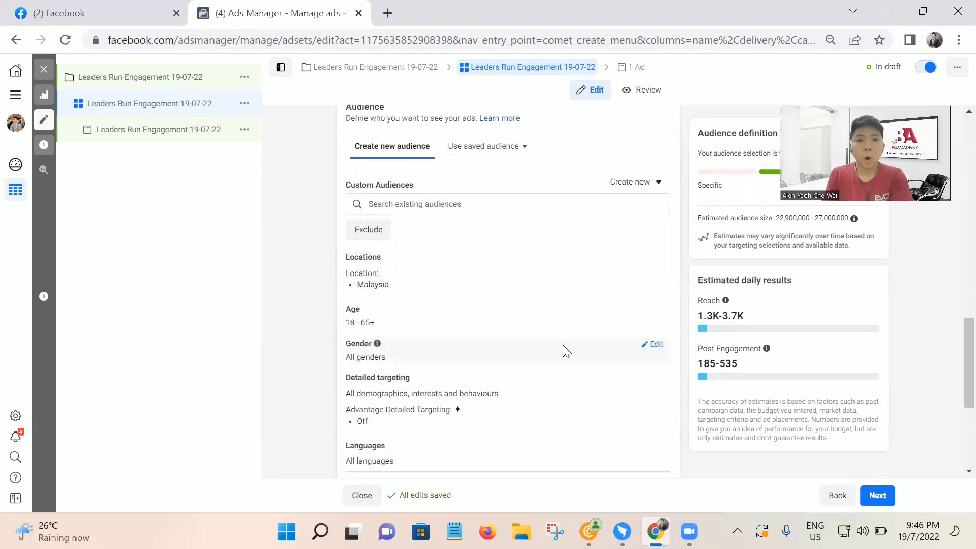
scroll(554, 349, "up", 1)
scroll(519, 326, "down", 1)
scroll(513, 276, "down", 2)
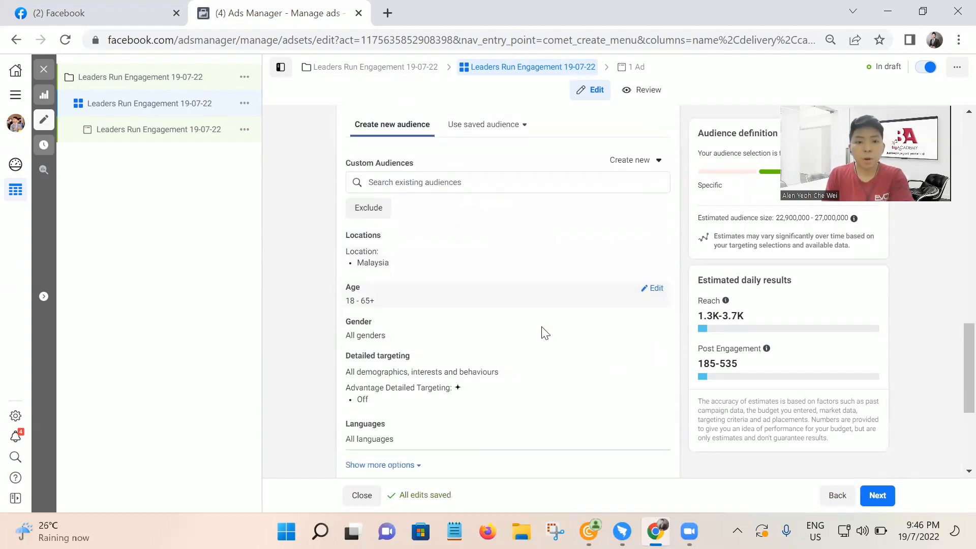
mouse_move(366, 198)
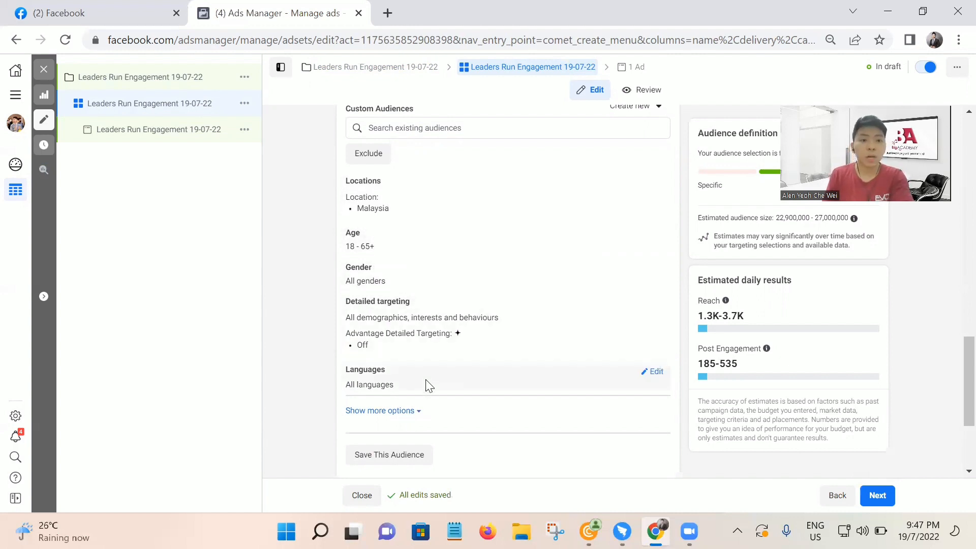
scroll(514, 318, "up", 1)
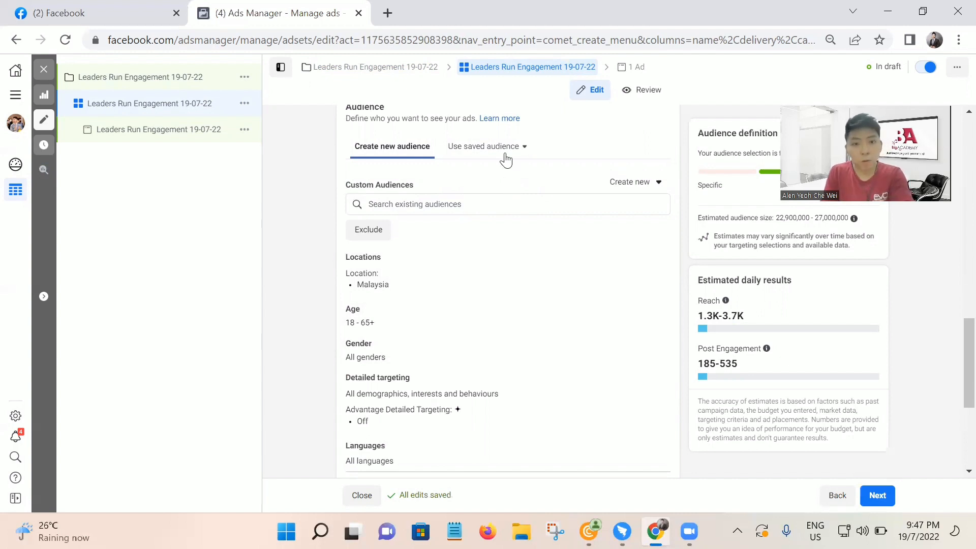
mouse_move(652, 267)
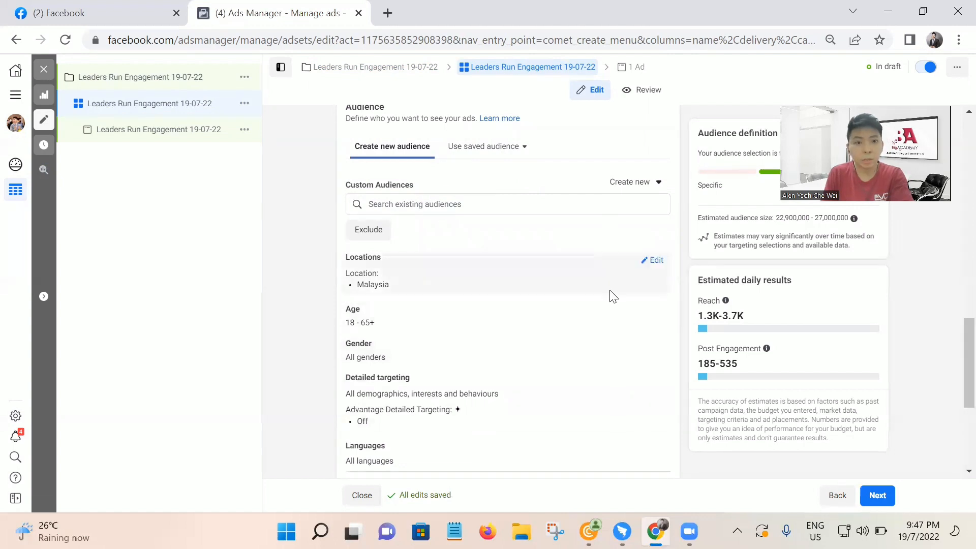
left_click(513, 158)
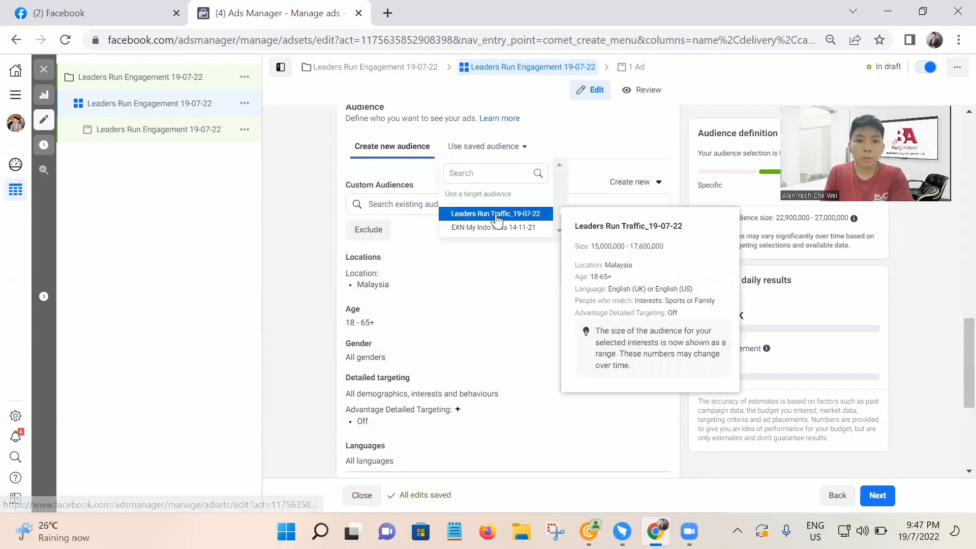
left_click(497, 218)
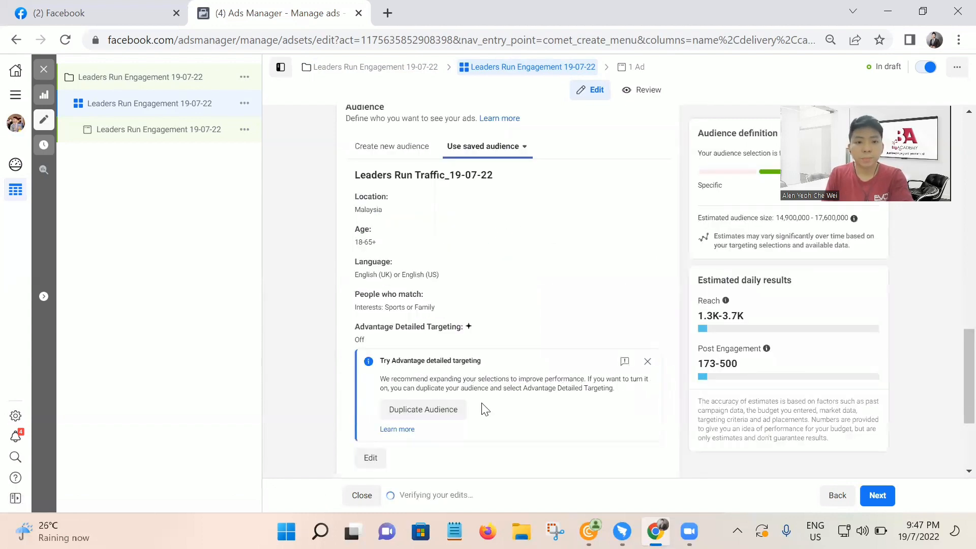
left_click(450, 412)
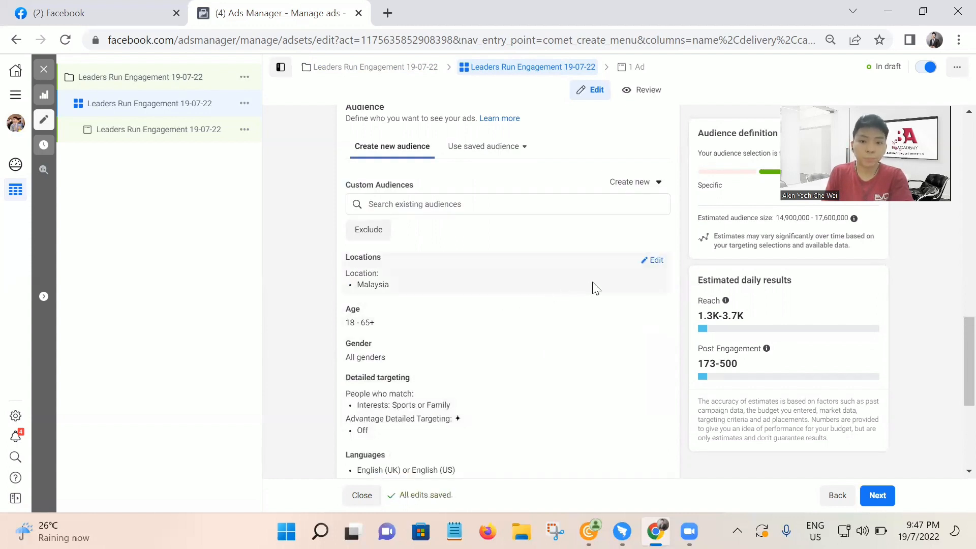
Open the duplicated audience's locations for editing and switch the location search from Include to Exclude
left_click(650, 262)
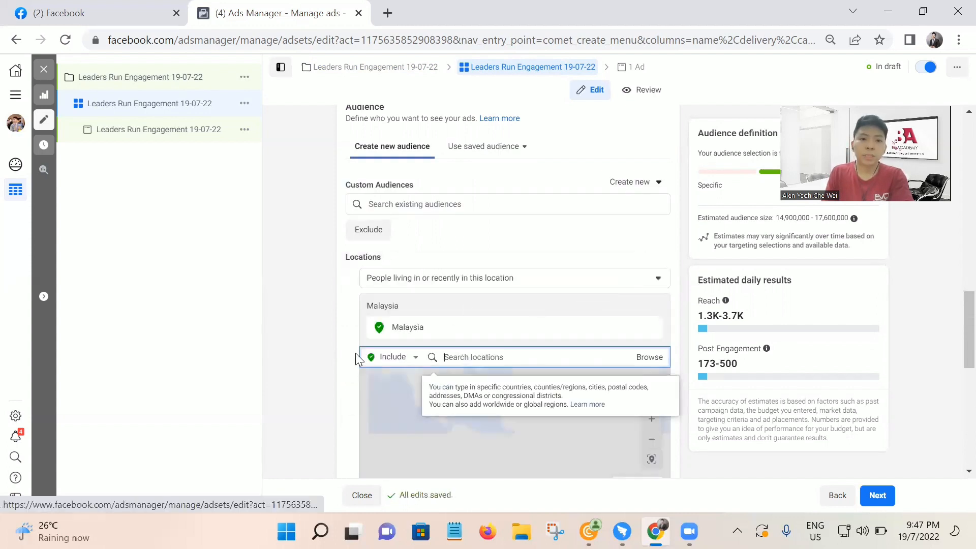
left_click(391, 357)
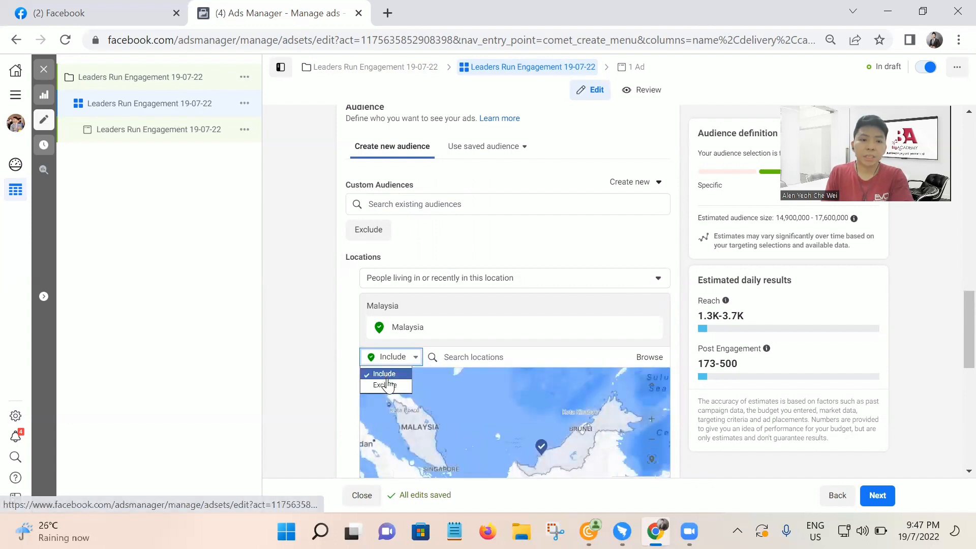
left_click(385, 385)
Try searching for Sarawak and Sabah as locations to exclude from the audience
left_click(459, 357)
type("s")
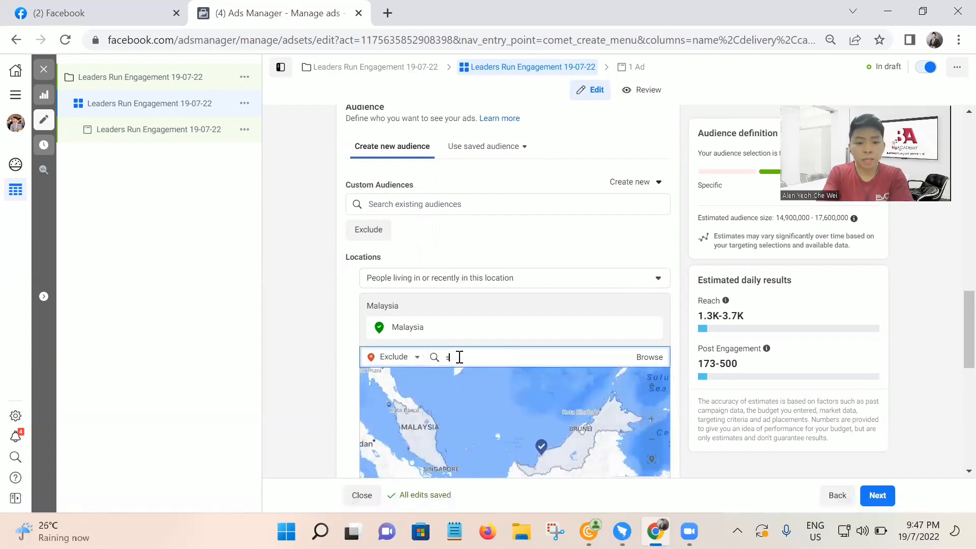
type("arawak")
scroll(459, 357, "down", 2)
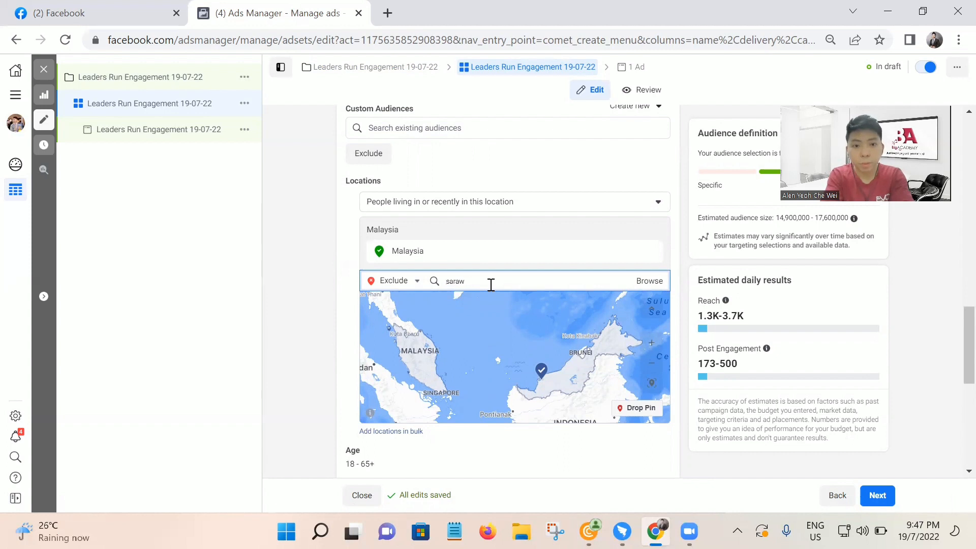
key("BackSpace")
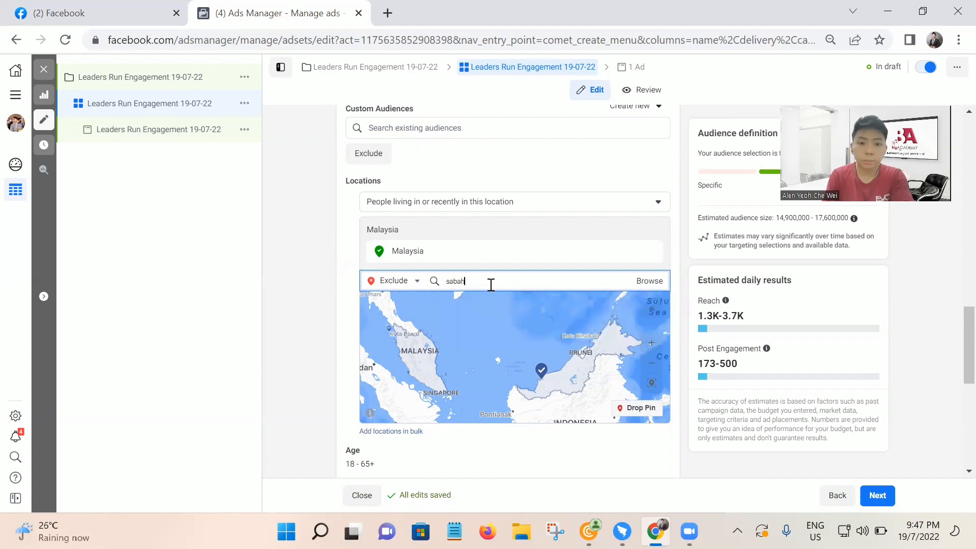
type("abah")
scroll(491, 284, "down", 2)
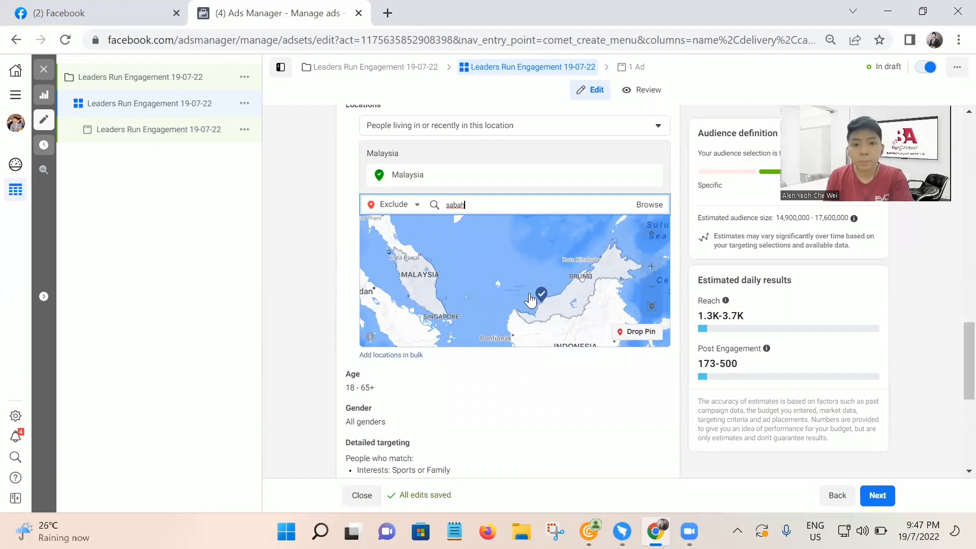
Browse the regions, saved locations and Asian countries available as location exclusions
left_click(644, 205)
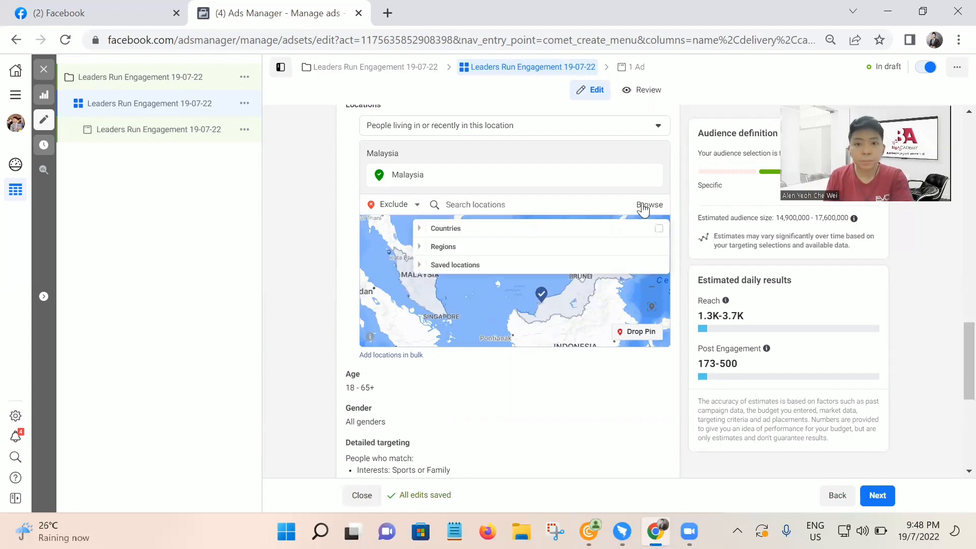
left_click(418, 248)
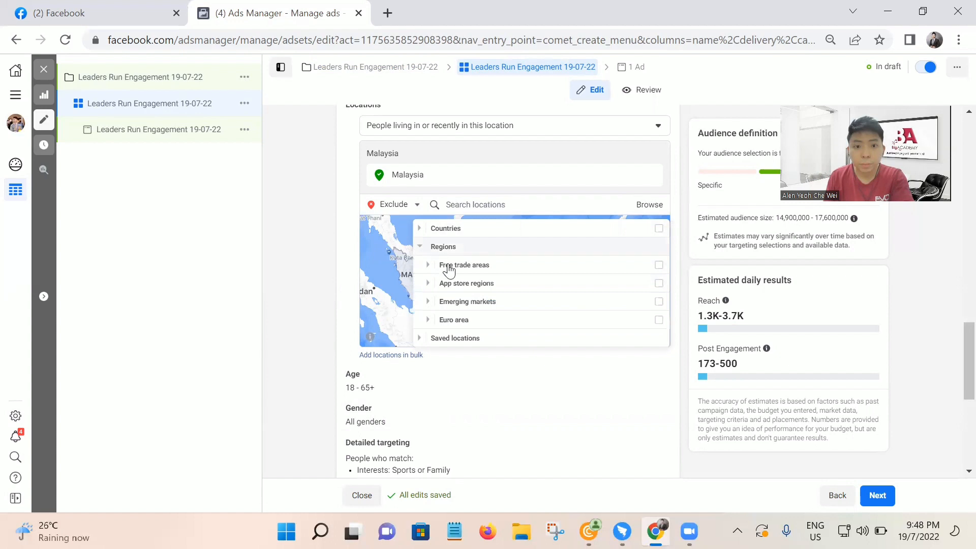
left_click(424, 338)
left_click(429, 228)
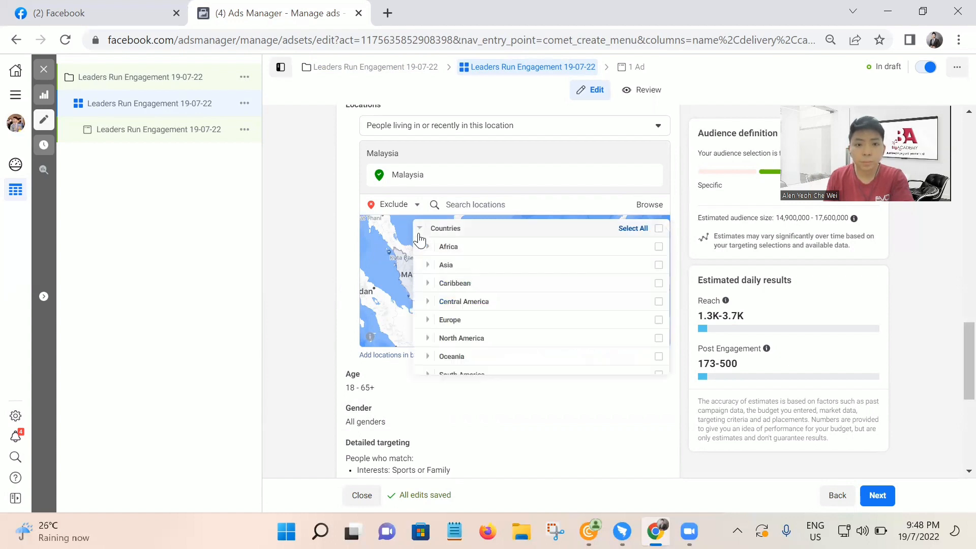
scroll(462, 300, "down", 2)
scroll(472, 320, "up", 2)
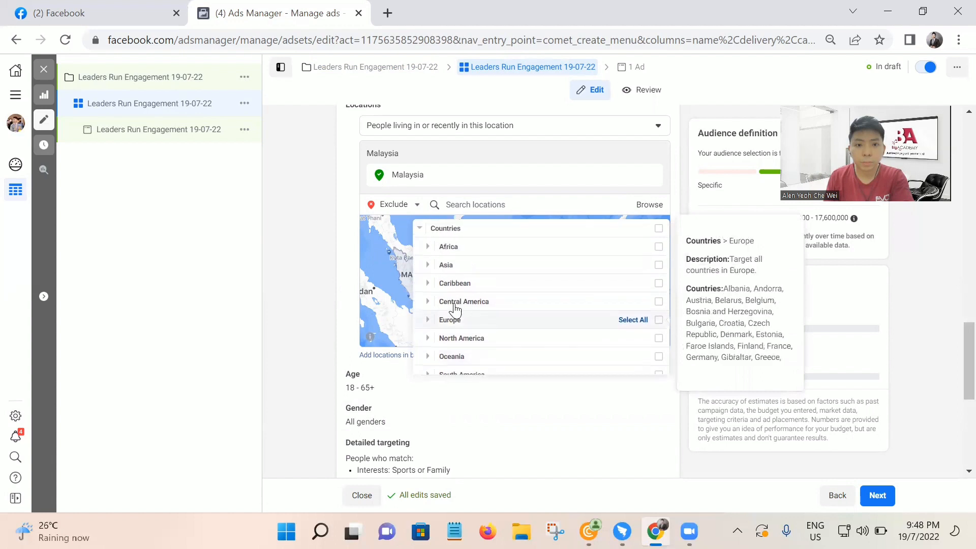
left_click(447, 265)
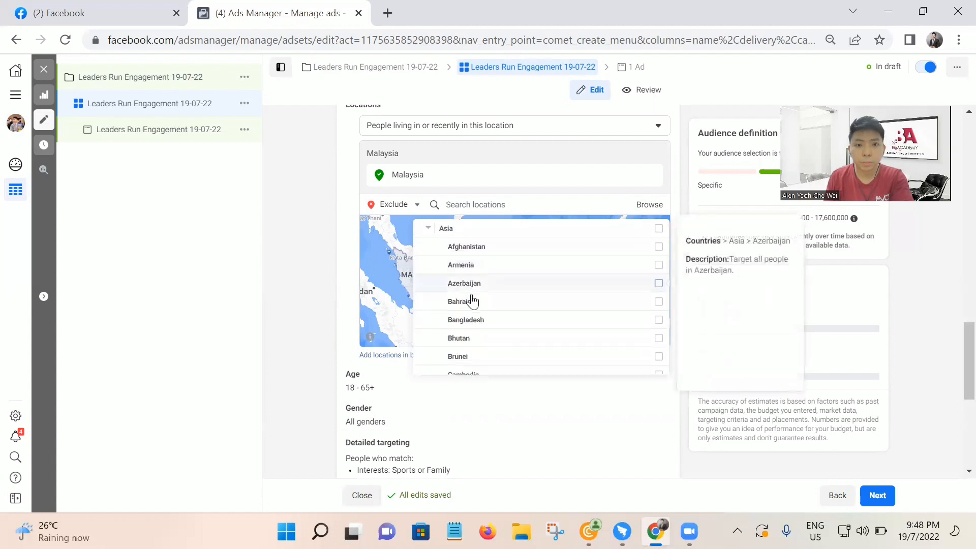
scroll(493, 313, "down", 3)
scroll(497, 319, "down", 4)
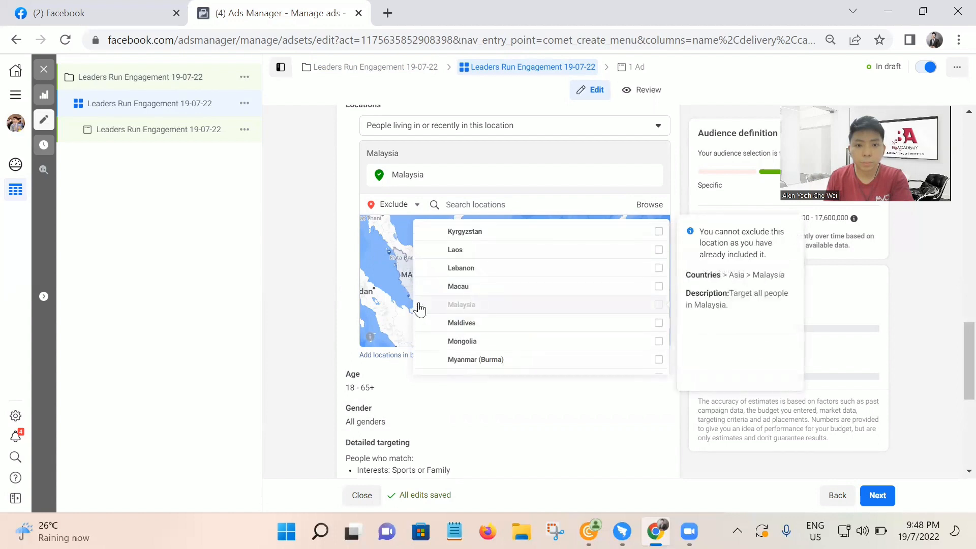
Exclude the Malaysian states Sabah and Sarawak from the audience's locations
left_click(349, 297)
type("sabah")
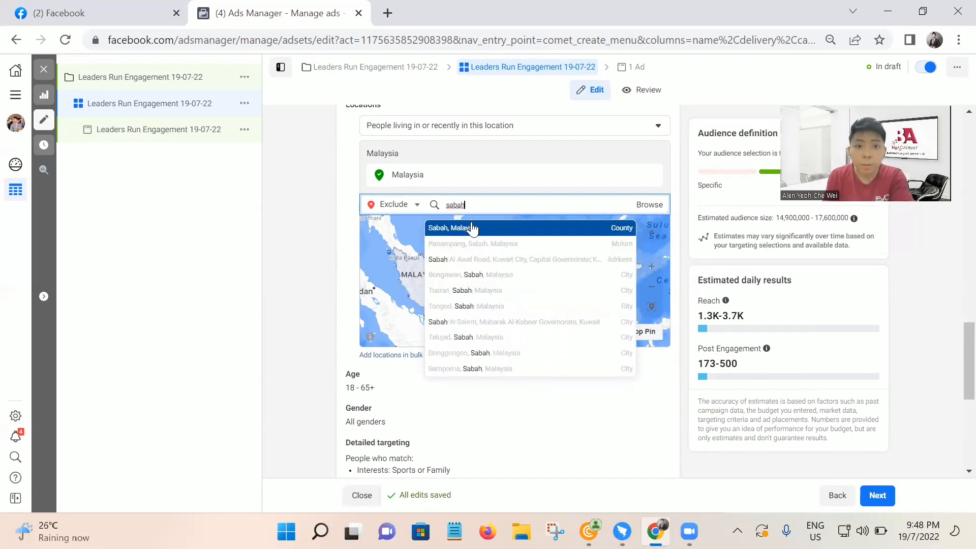
left_click(471, 229)
type("s")
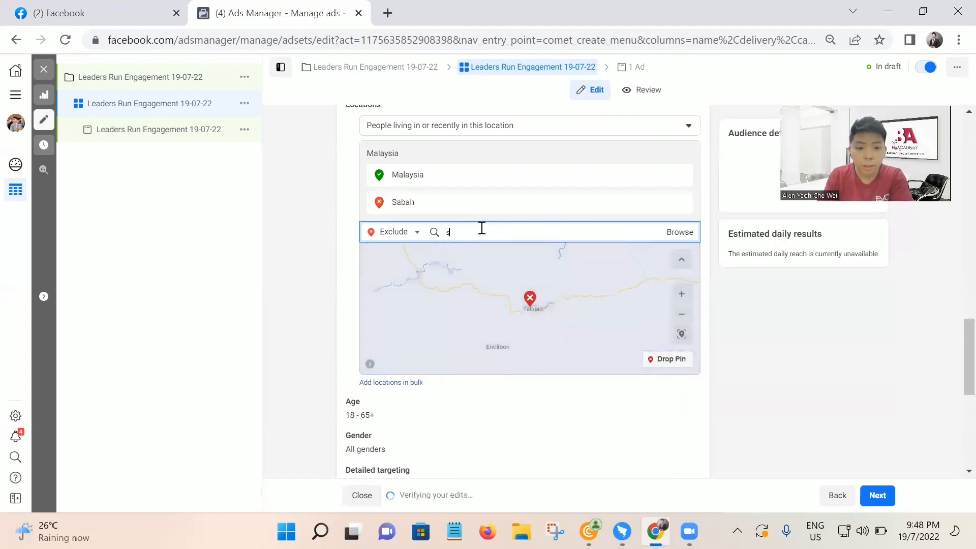
type("ara")
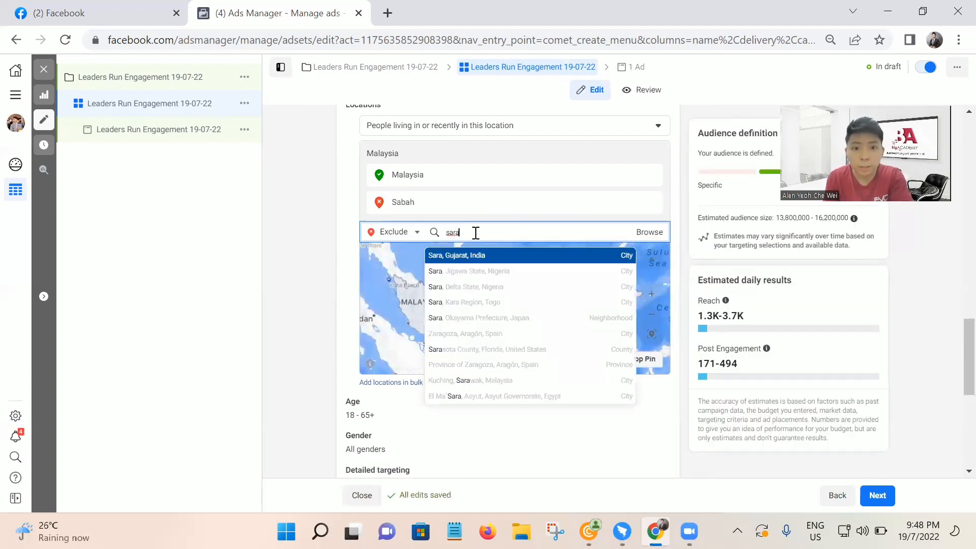
type("w")
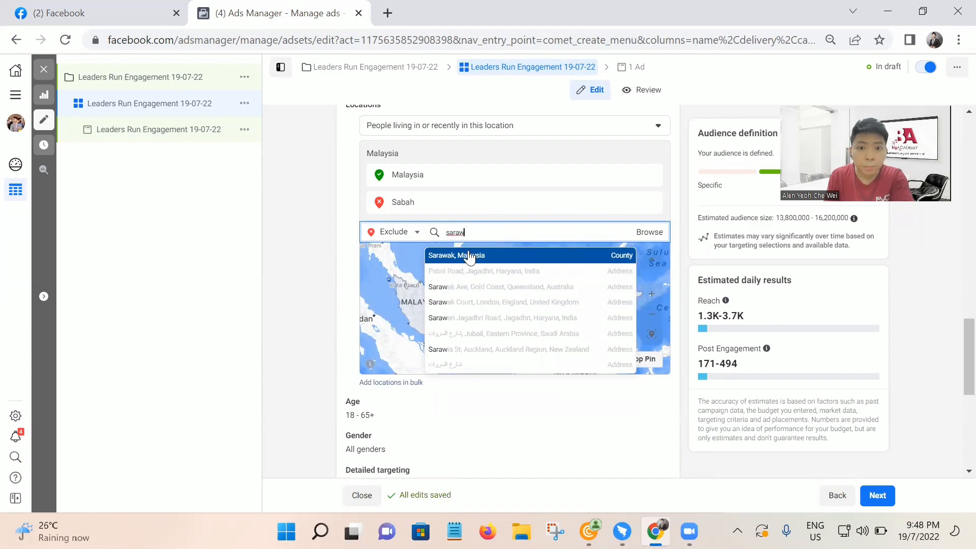
left_click(468, 256)
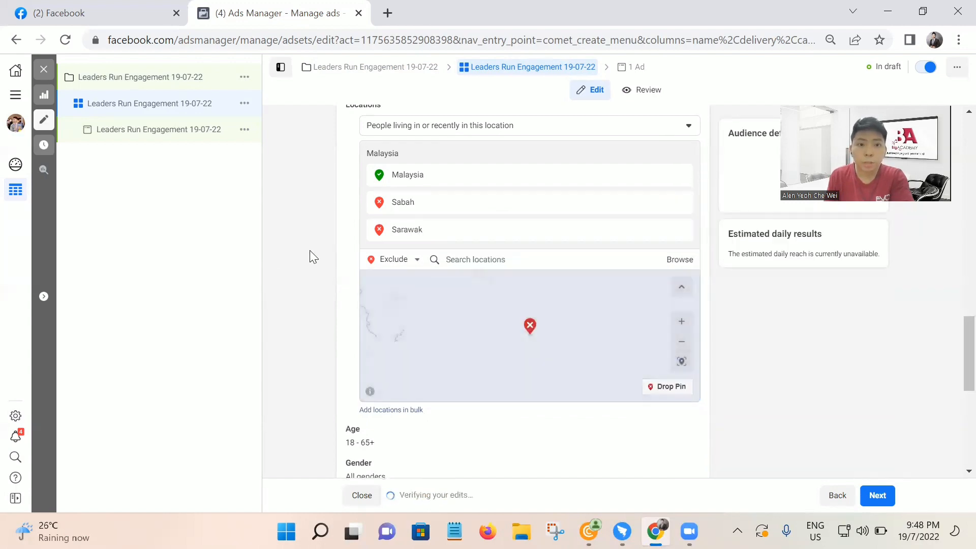
Examine the included and excluded locations on the map and the options of the Malaysia pin
scroll(314, 257, "down", 1)
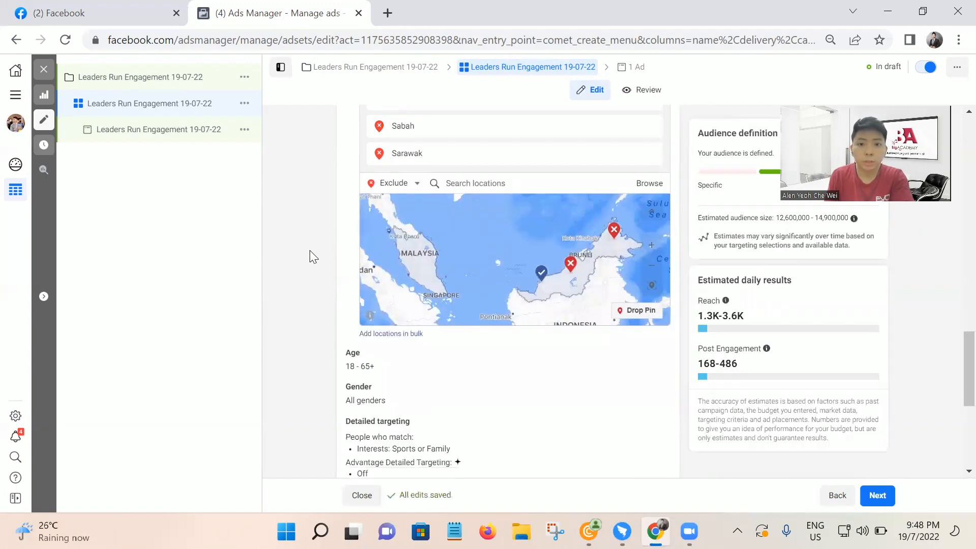
scroll(310, 251, "up", 1)
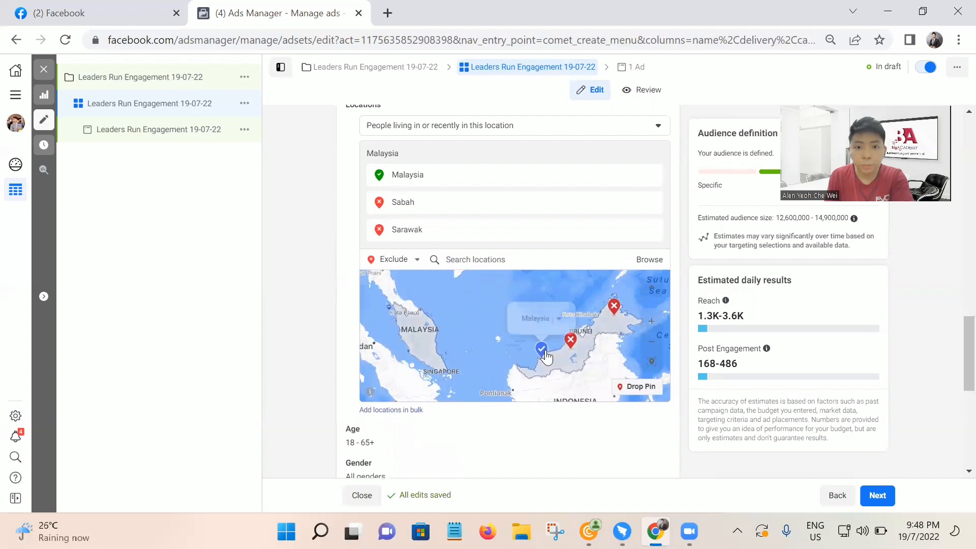
left_click(559, 319)
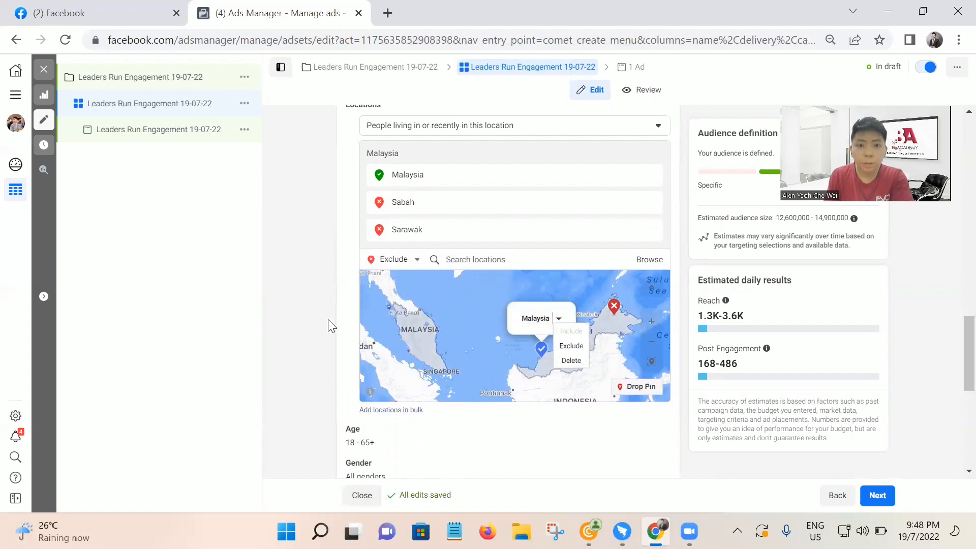
left_click(306, 295)
scroll(377, 339, "down", 2)
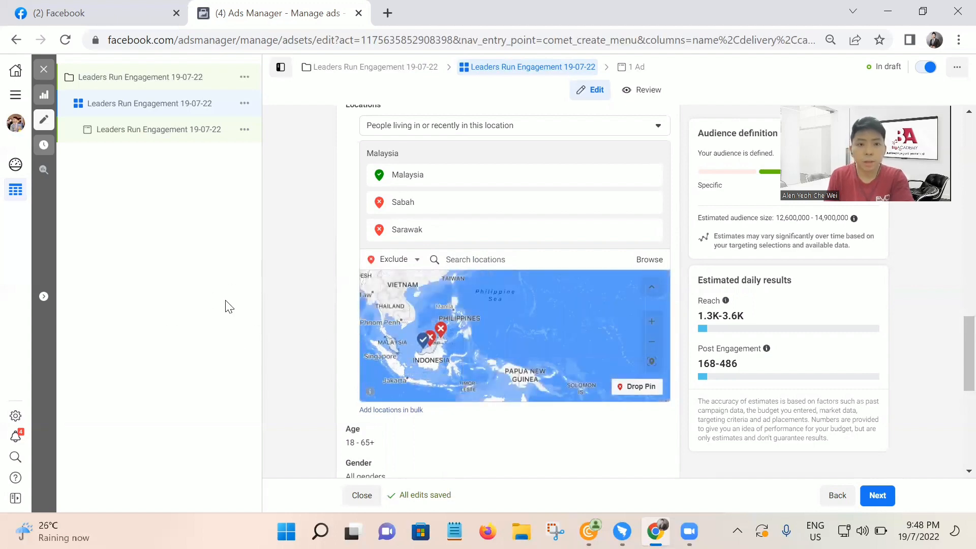
Review the remaining audience targeting and the placements, keep Advantage+ placements, and proceed to the ad's settings
scroll(276, 295, "down", 4)
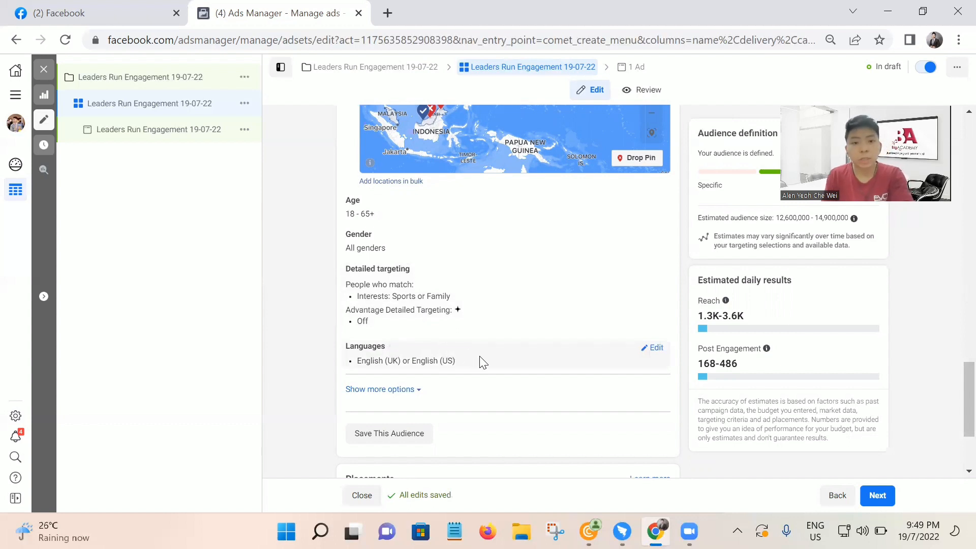
scroll(447, 386, "down", 3)
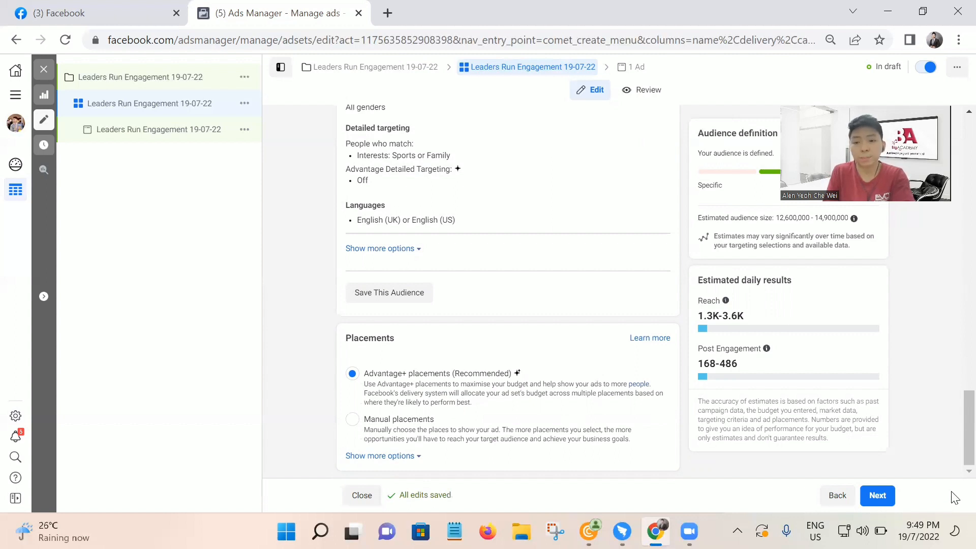
left_click(887, 496)
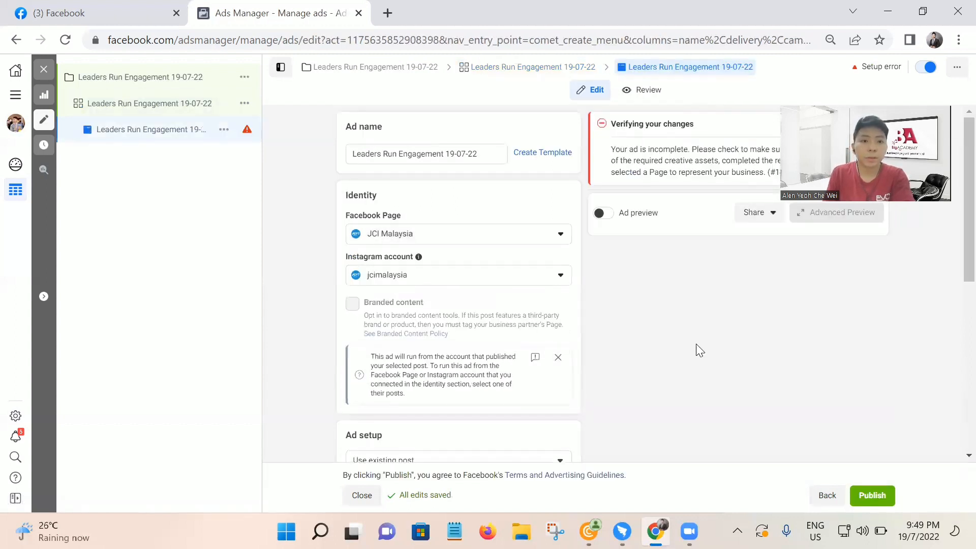
Check the Facebook Pages available for the ad's identity, leaving JCI Malaysia selected
scroll(707, 338, "down", 2)
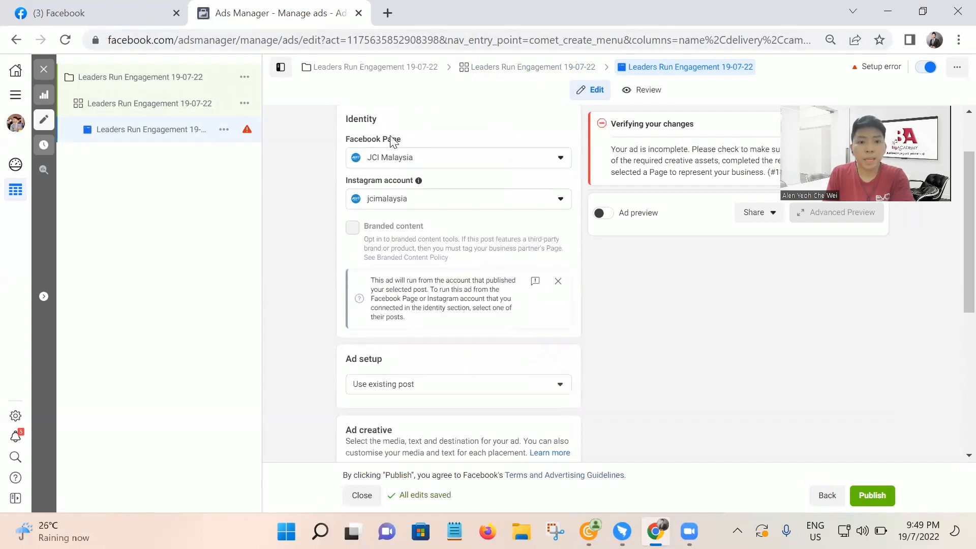
left_click(389, 157)
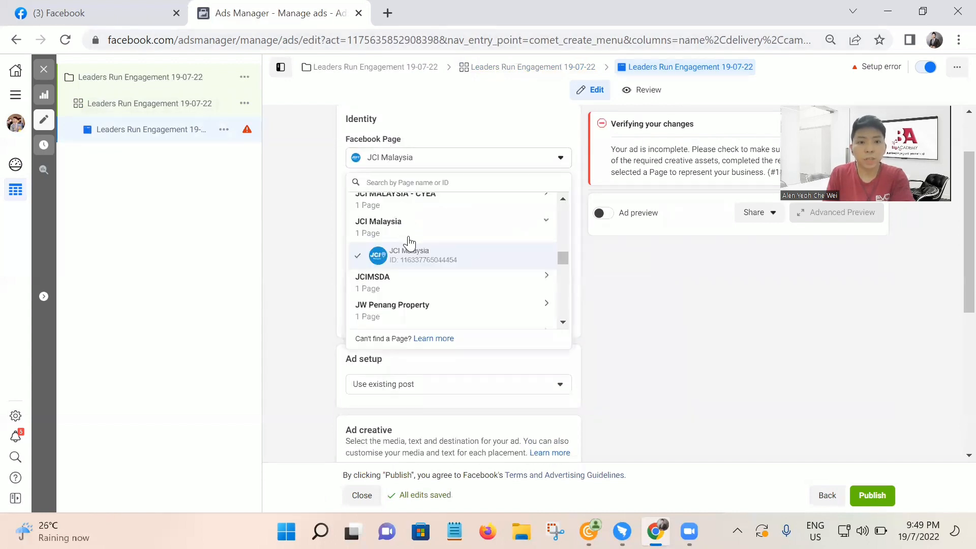
scroll(416, 254, "down", 3)
left_click(315, 264)
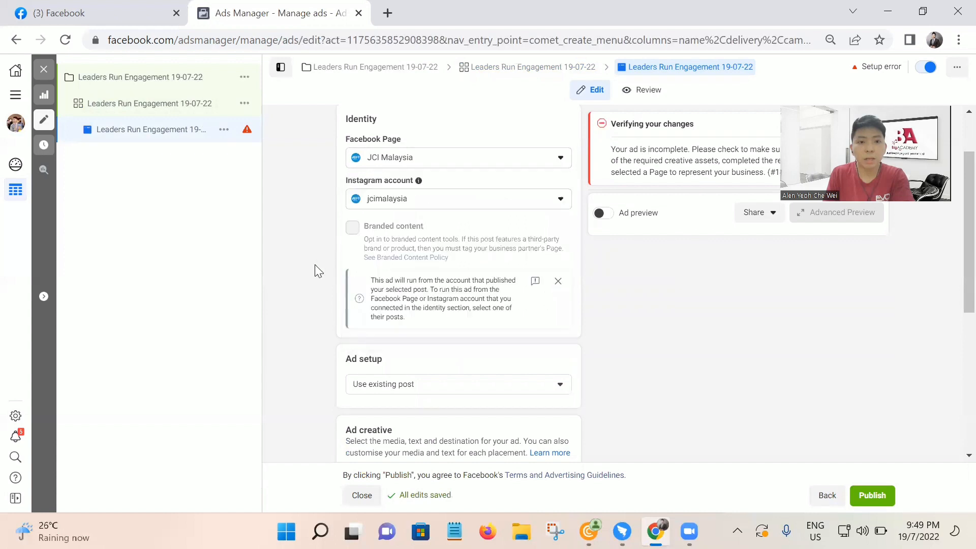
Check the Instagram accounts available for the ad's identity, keep jcimalaysia, and review the ad setup option
left_click(390, 199)
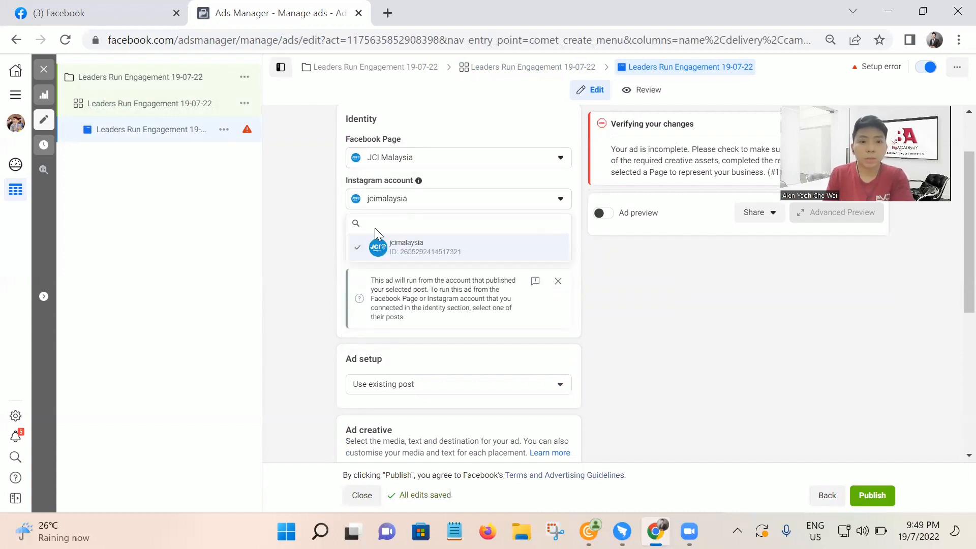
left_click(326, 249)
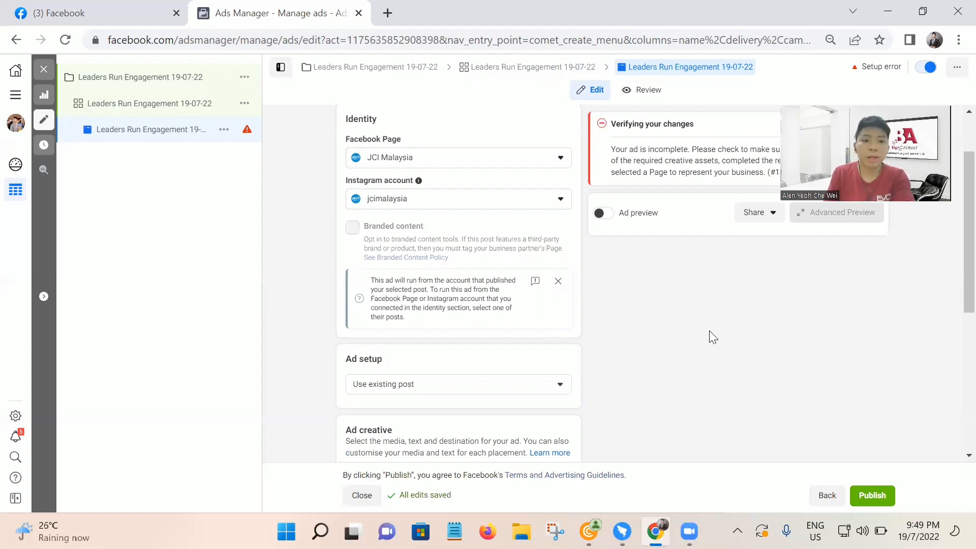
scroll(709, 337, "down", 3)
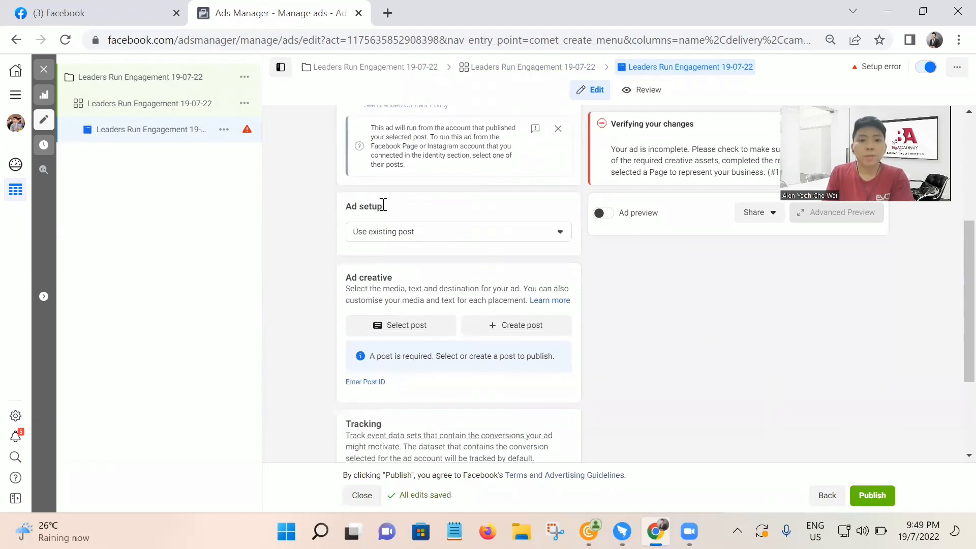
triple_click(354, 207)
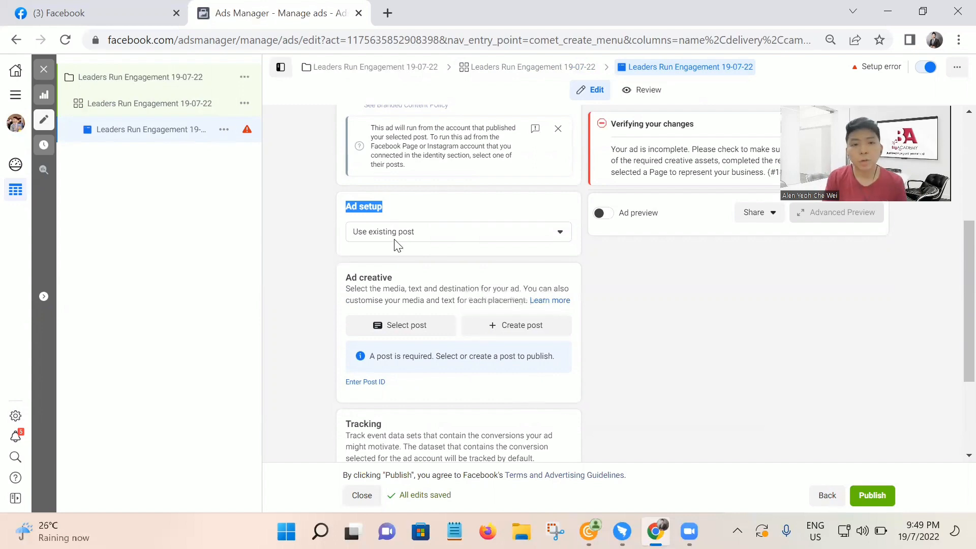
left_click(756, 327)
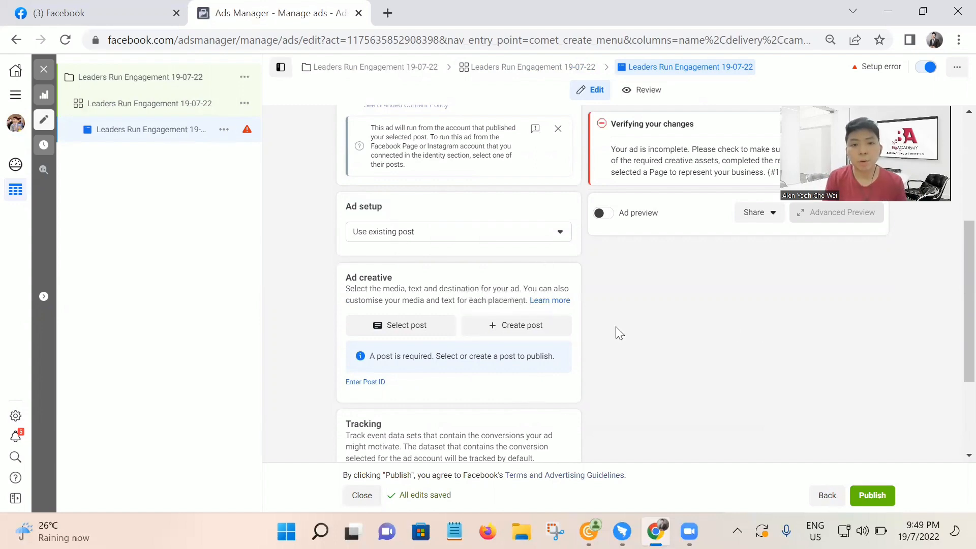
Use the Facebook post of 18 Jul 2022 beginning "[Stand a chance to win A BRAND NEW Proton X50!]" as the ad creative
left_click(395, 329)
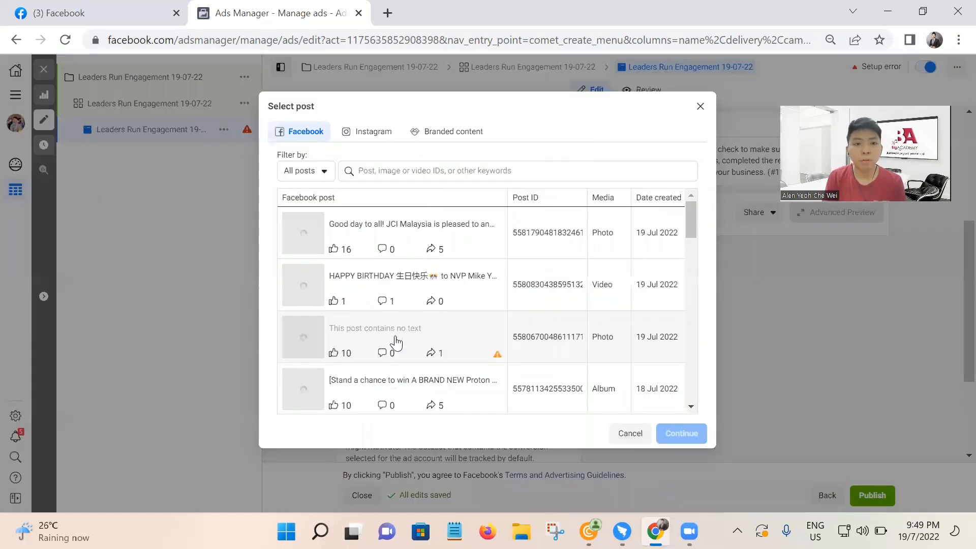
scroll(455, 310, "down", 3)
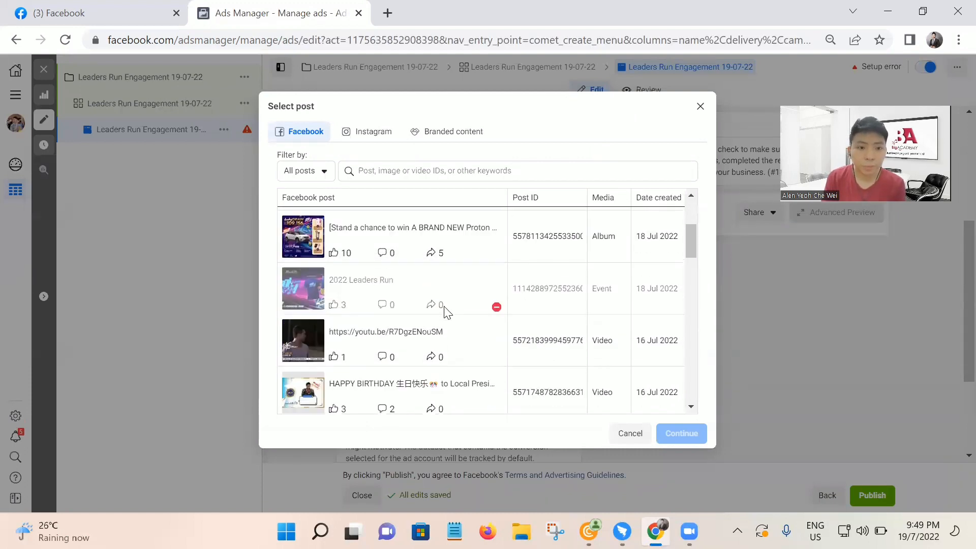
left_click(466, 251)
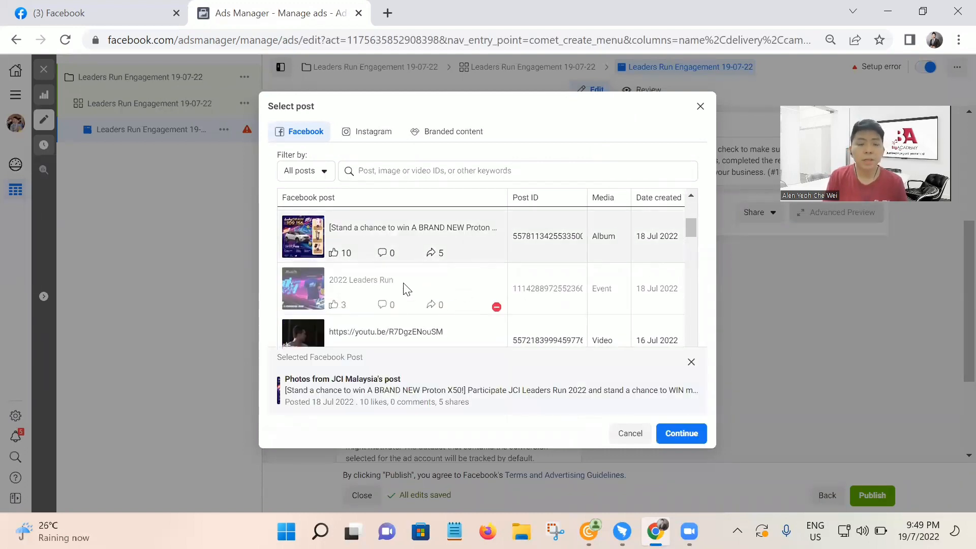
left_click(700, 439)
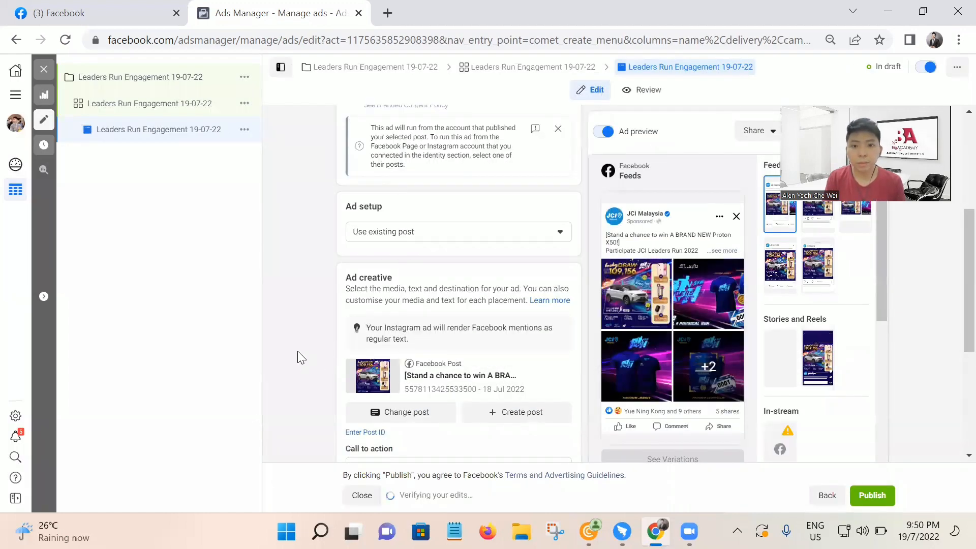
Set the ad's call to action to Send Message and update the original post with it
scroll(306, 338, "down", 3)
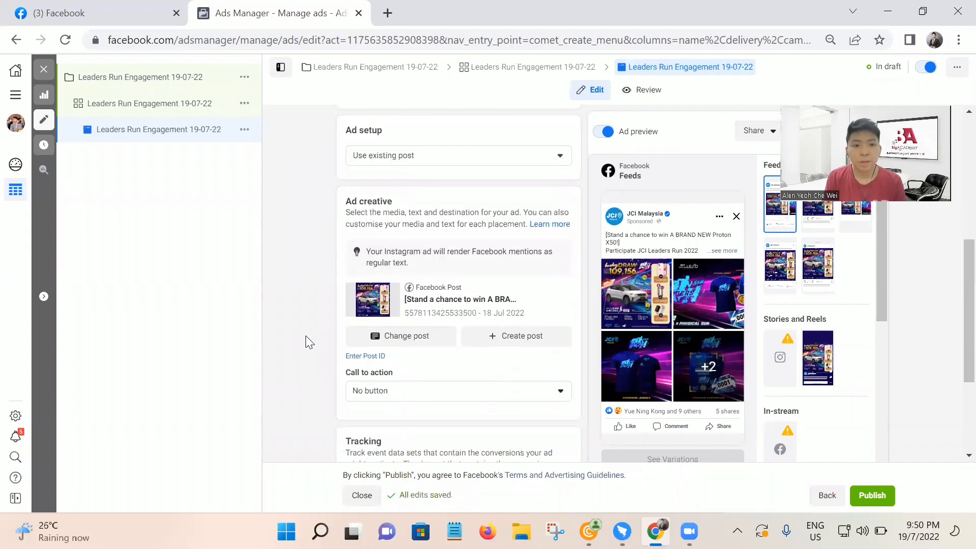
left_click(400, 324)
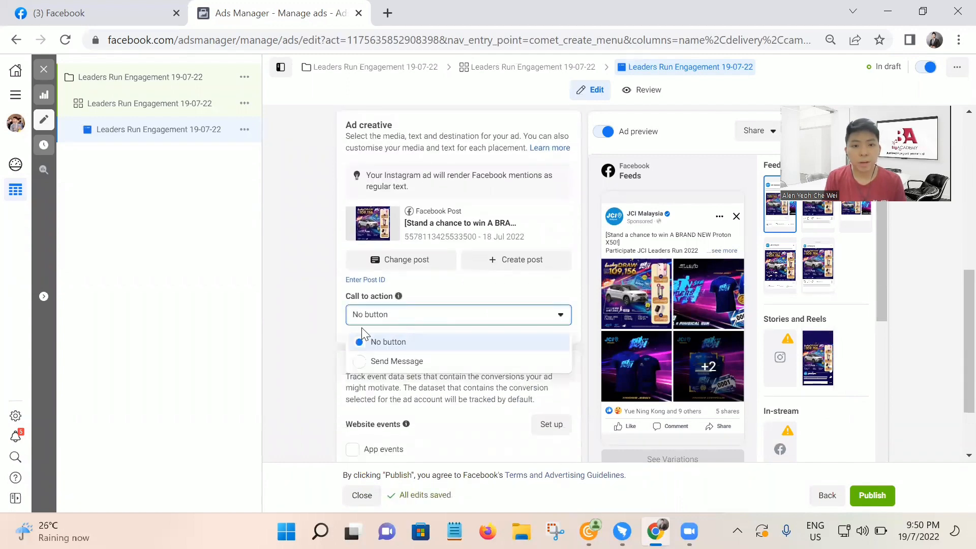
left_click(386, 359)
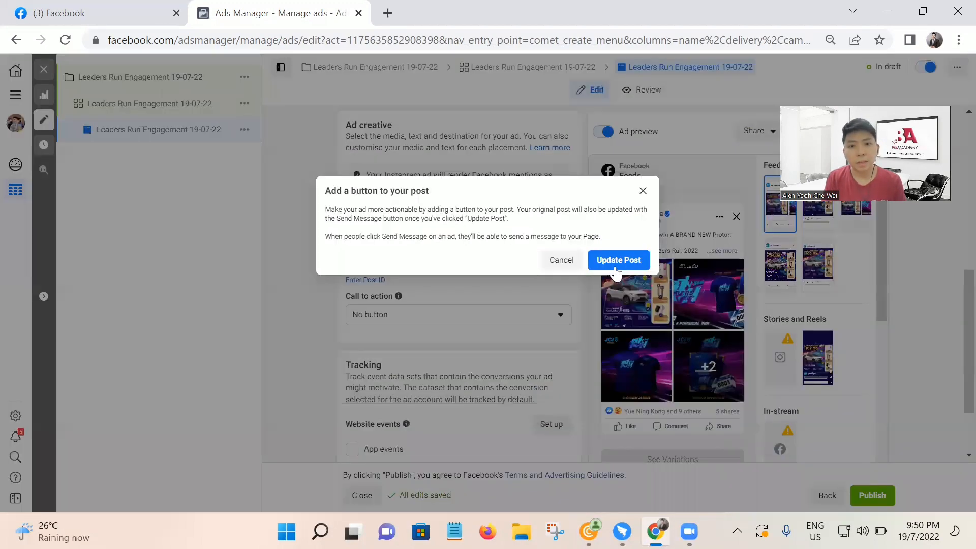
left_click(618, 259)
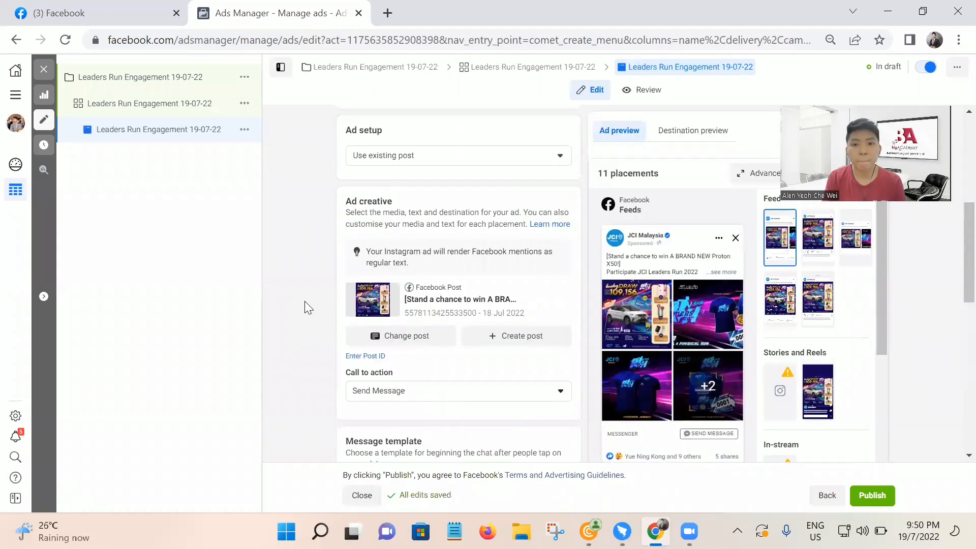
Switch the ad setup to Create Ad to examine its media and primary text options, and return to Use existing post
scroll(305, 302, "up", 6)
scroll(304, 301, "down", 5)
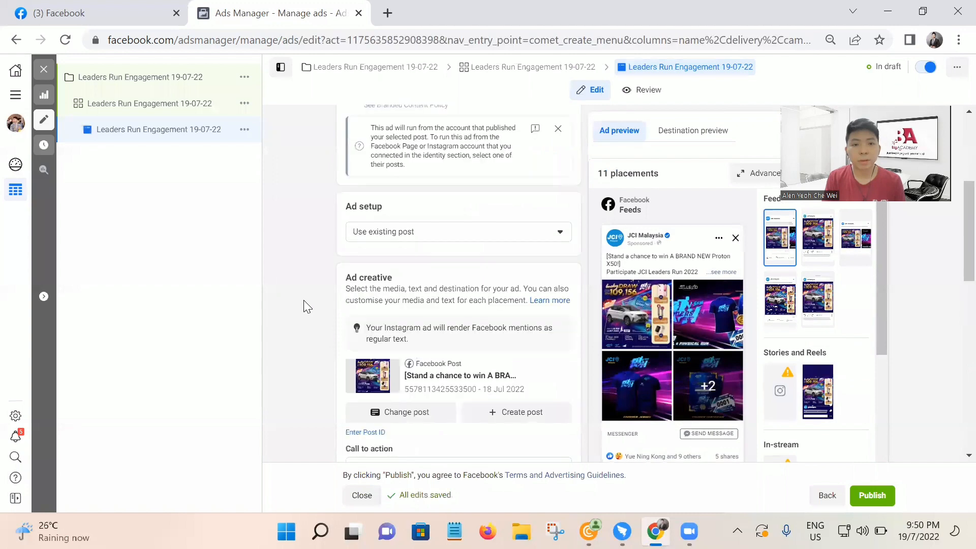
scroll(304, 300, "down", 5)
scroll(303, 300, "up", 5)
left_click(415, 237)
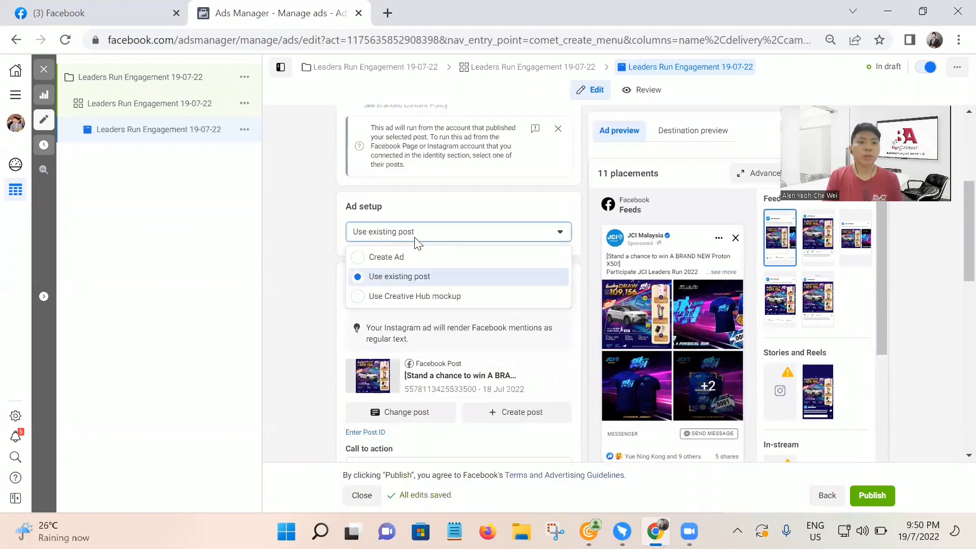
left_click(417, 266)
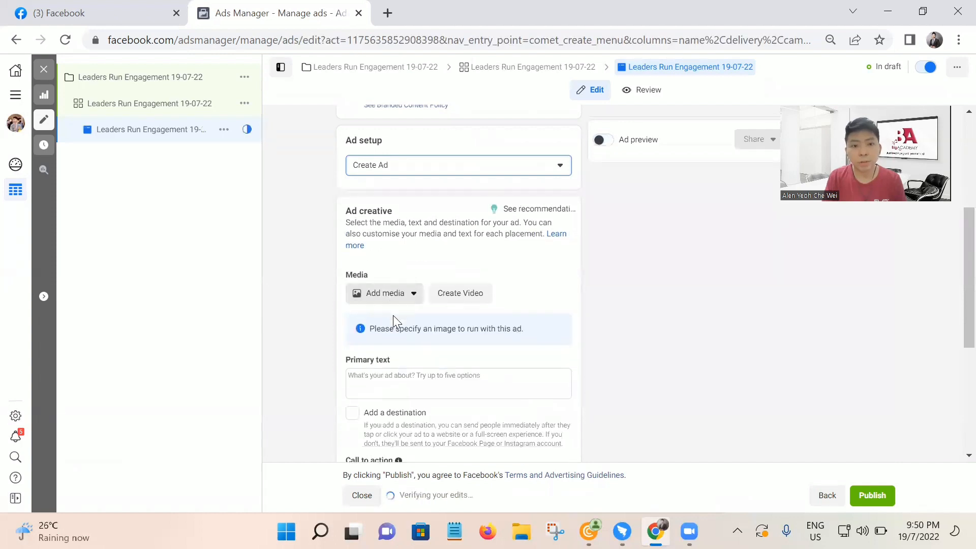
left_click(412, 293)
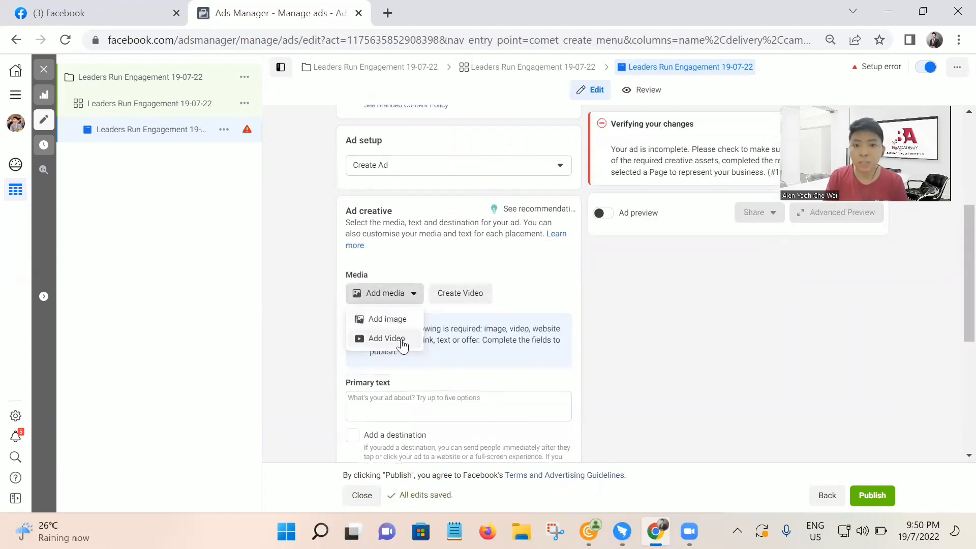
left_click(428, 396)
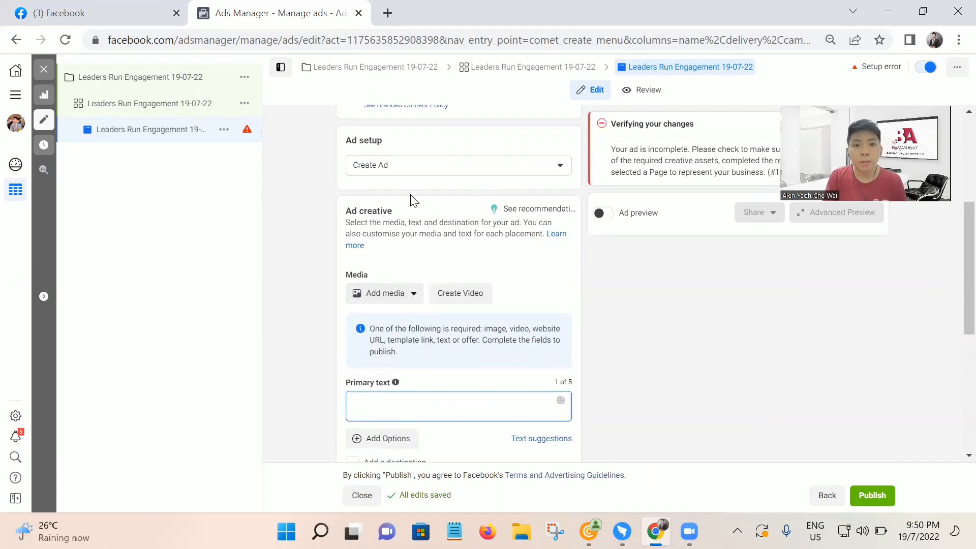
left_click(412, 171)
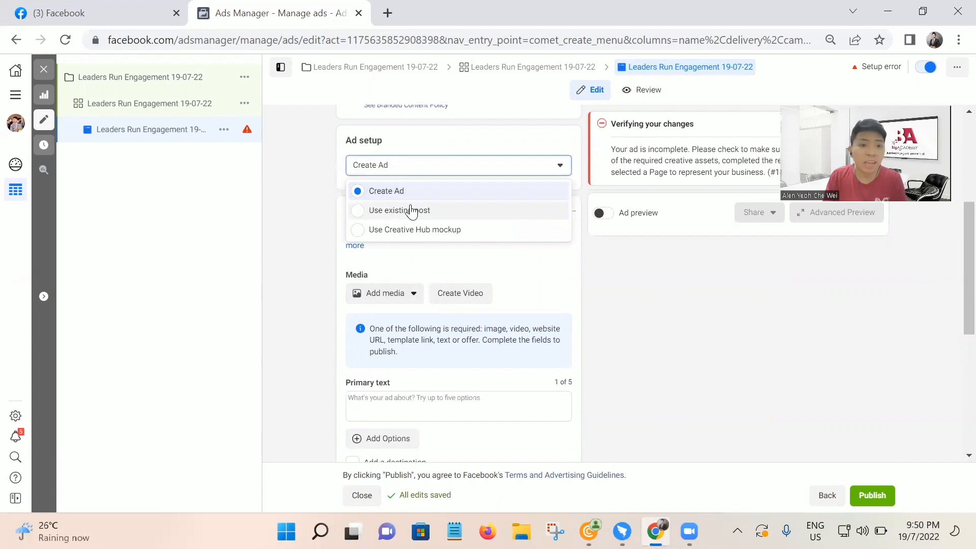
left_click(409, 210)
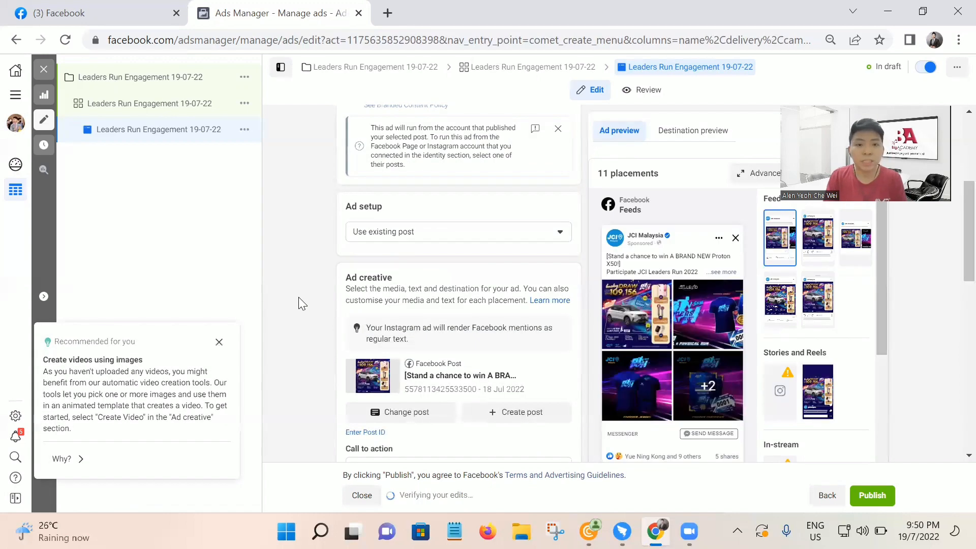
Review the ad's message template options and its tracking settings
scroll(778, 321, "down", 2)
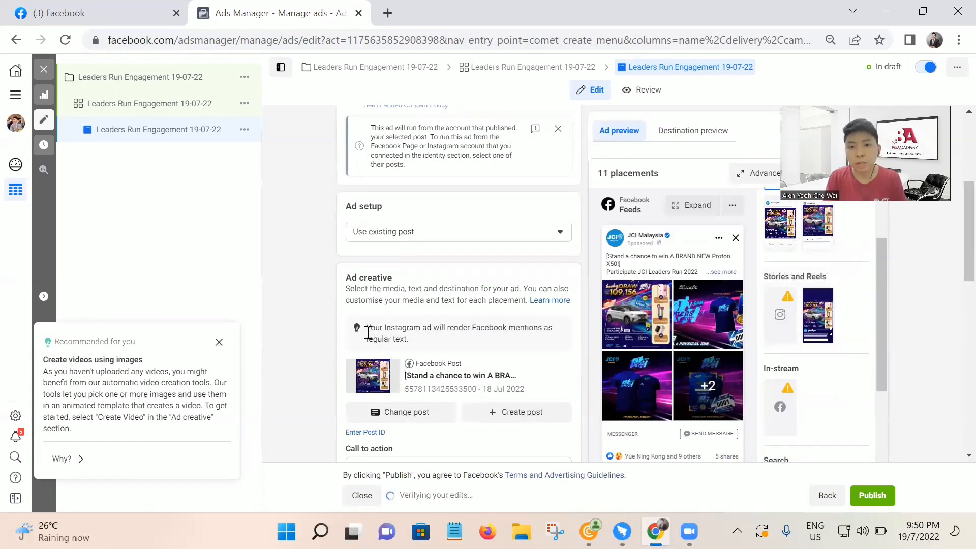
scroll(429, 343, "down", 4)
scroll(429, 351, "down", 3)
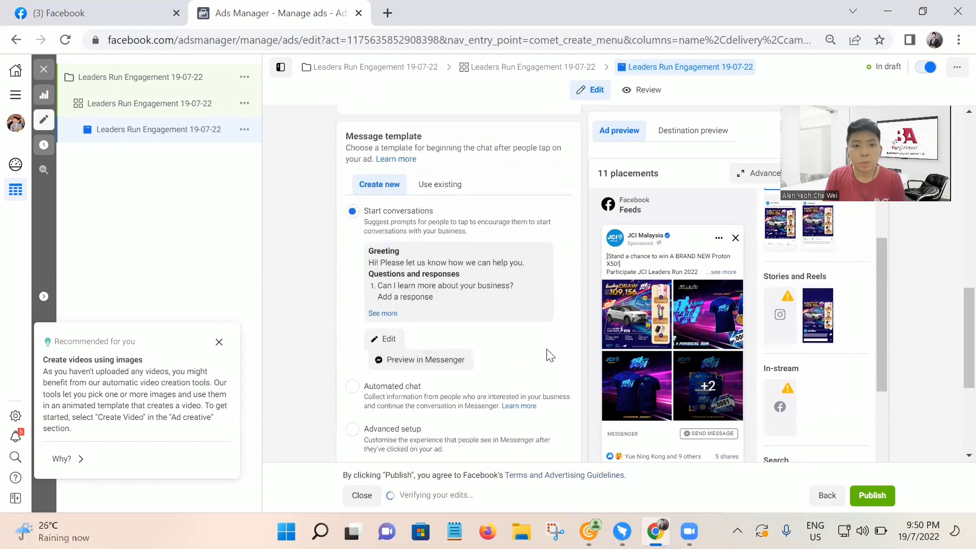
scroll(544, 356, "down", 4)
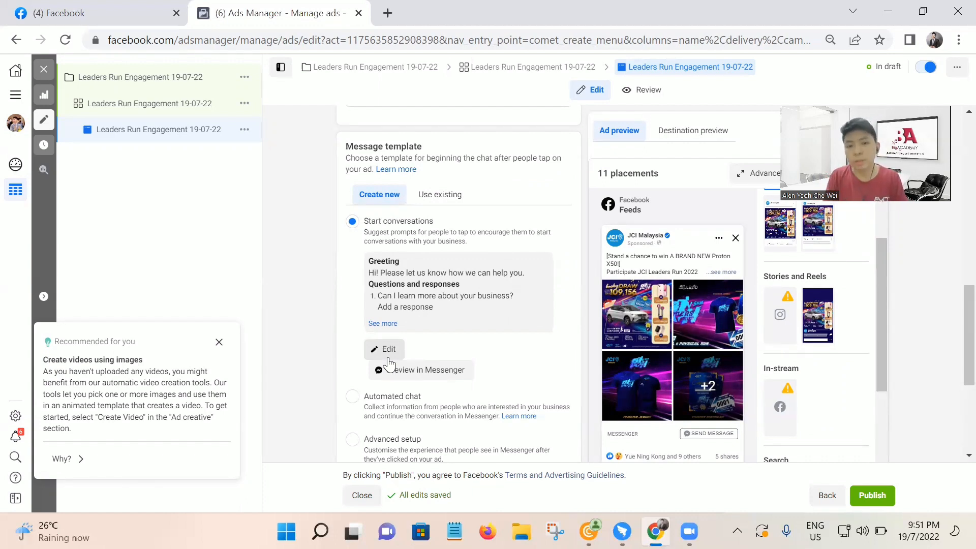
scroll(549, 337, "down", 5)
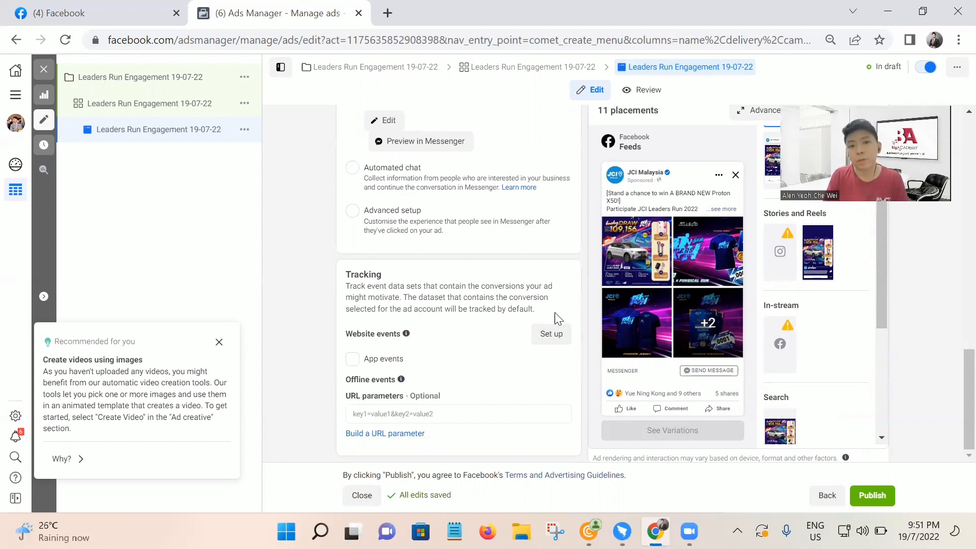
Publish the campaign, reload the editor page, publish again and dismiss the publishing notification
left_click(887, 497)
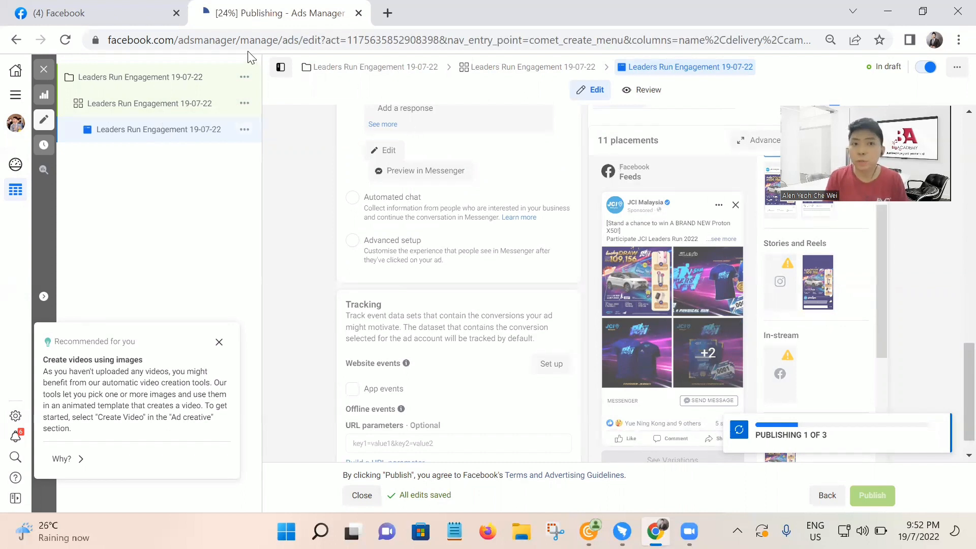
left_click(66, 41)
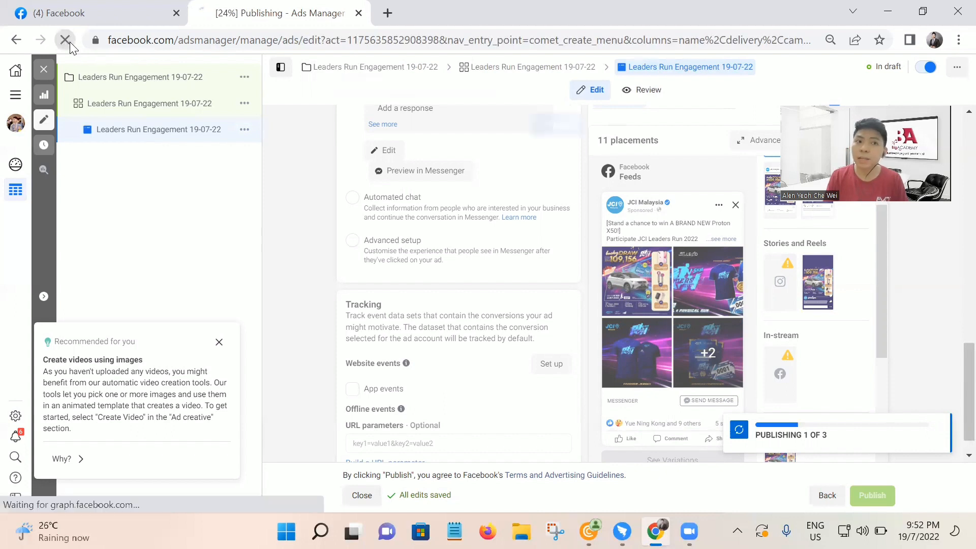
left_click(569, 133)
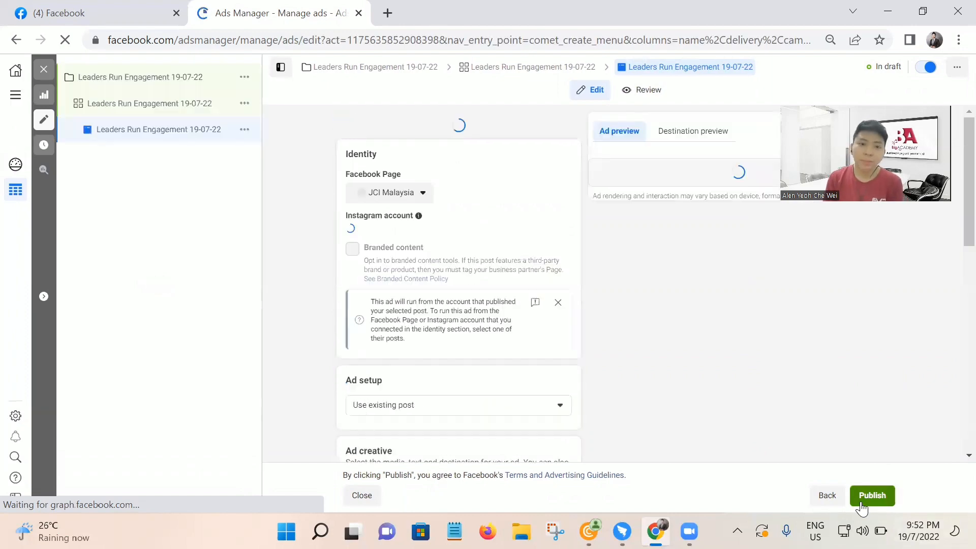
left_click(861, 503)
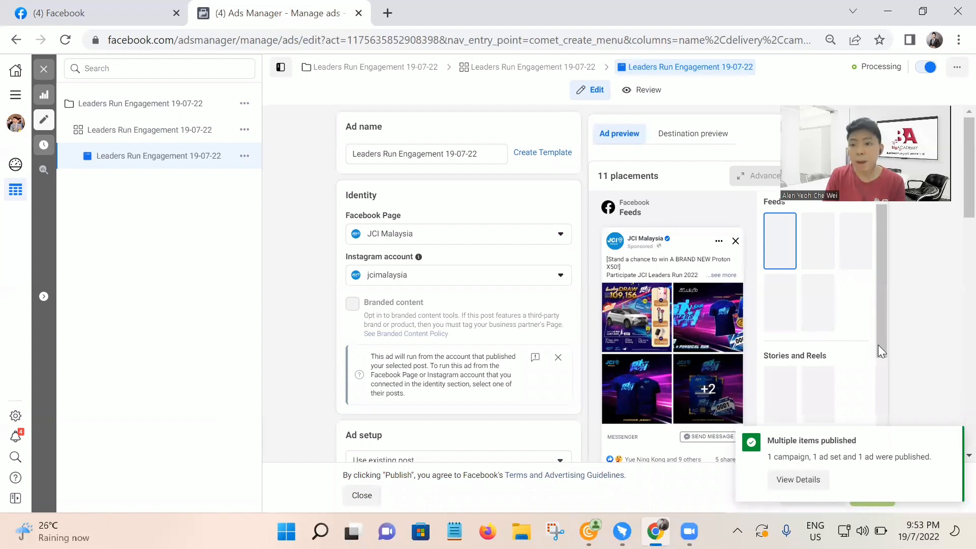
left_click(952, 441)
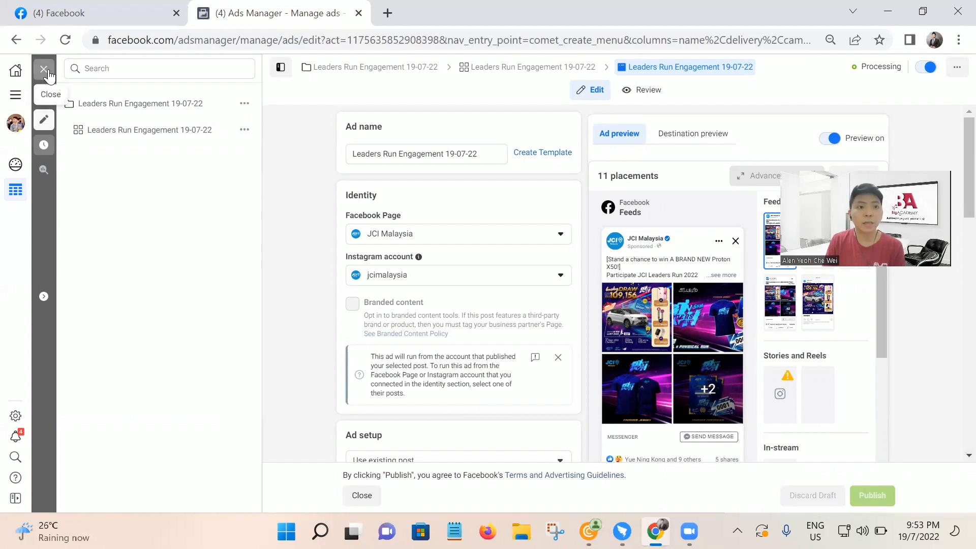
Close the ad editor, clear the ad, ad set and campaign selections, and reload the full campaign list
left_click(47, 72)
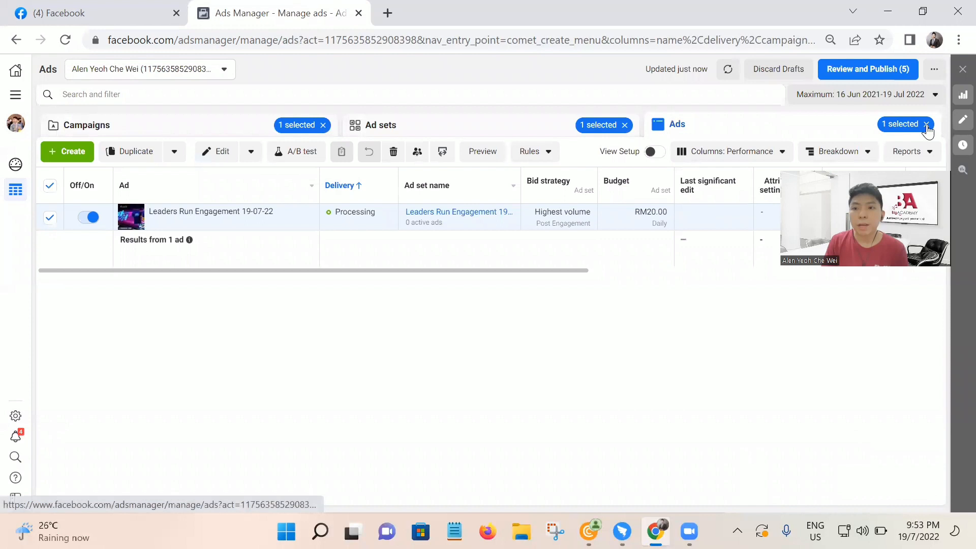
left_click(926, 124)
left_click(624, 125)
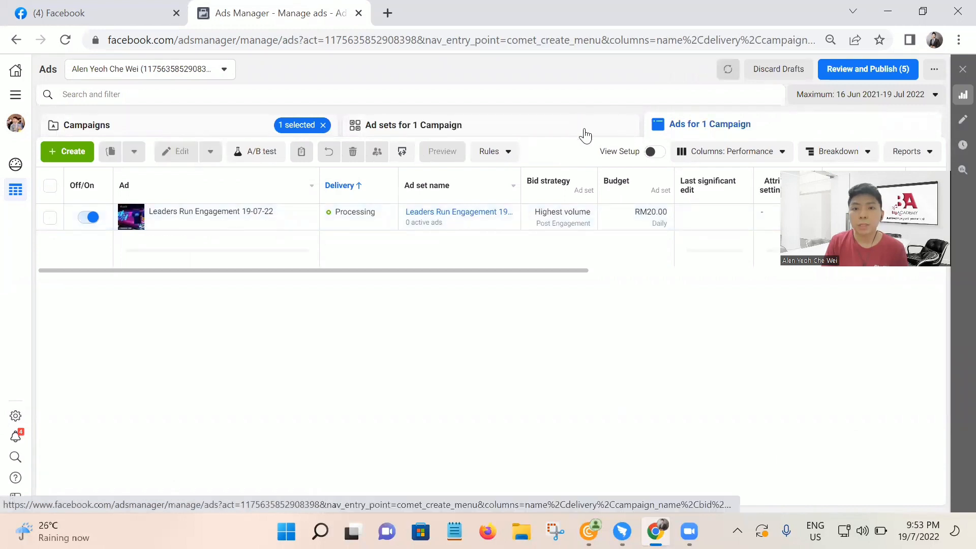
left_click(323, 125)
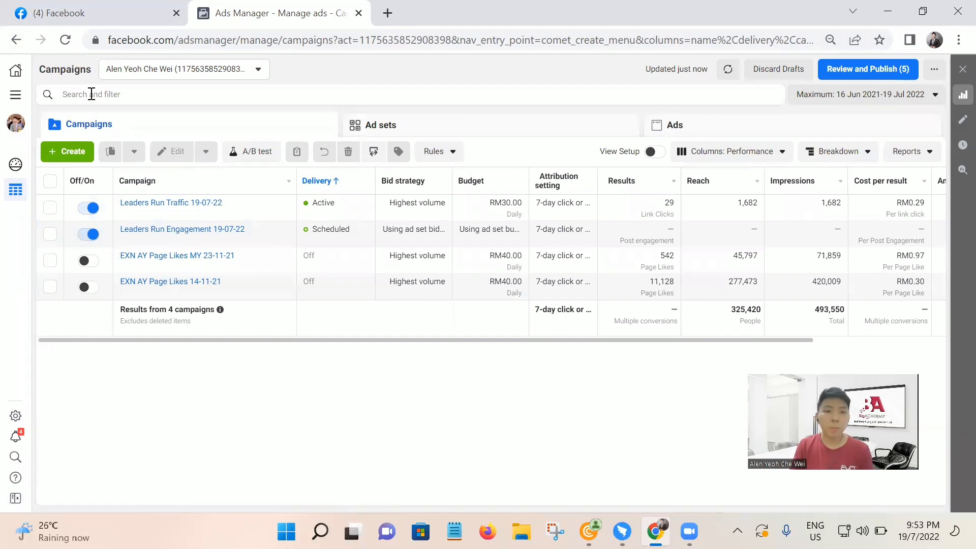
left_click(65, 46)
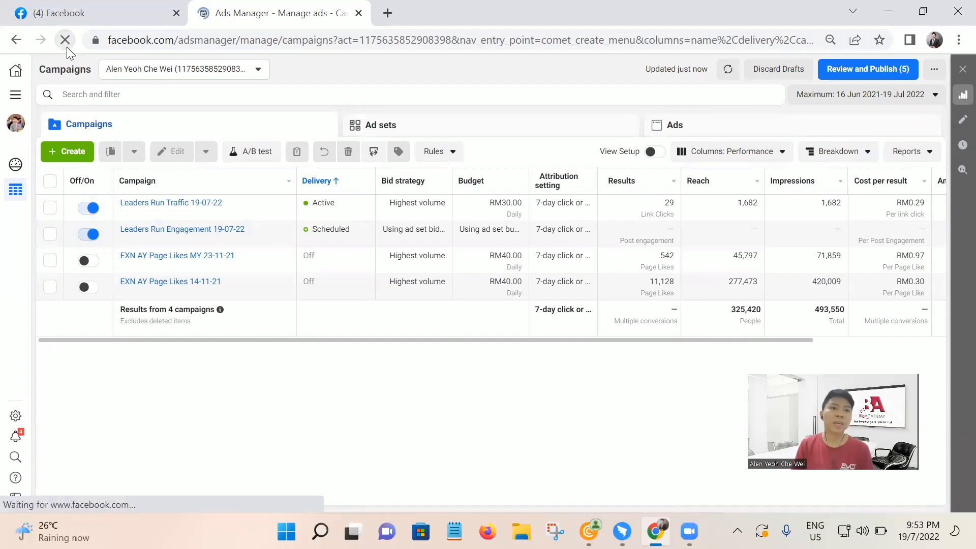